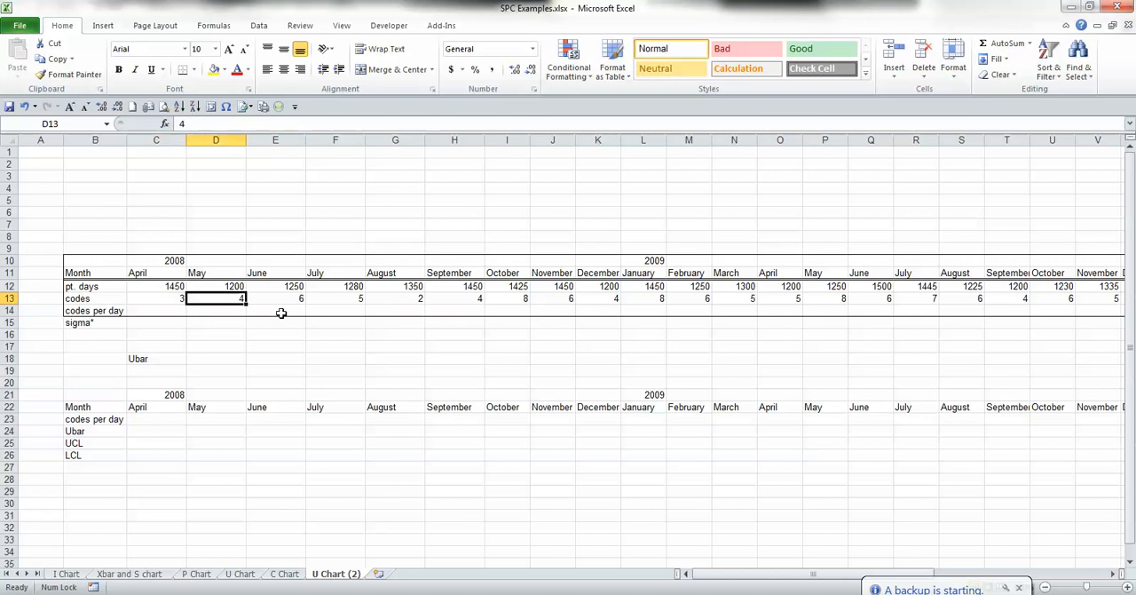
Step: Examine the patient days and codes recorded for the first few months of 2008
key("Left")
key("Right")
key("Left")
key("Up")
key("Left")
key("Down")
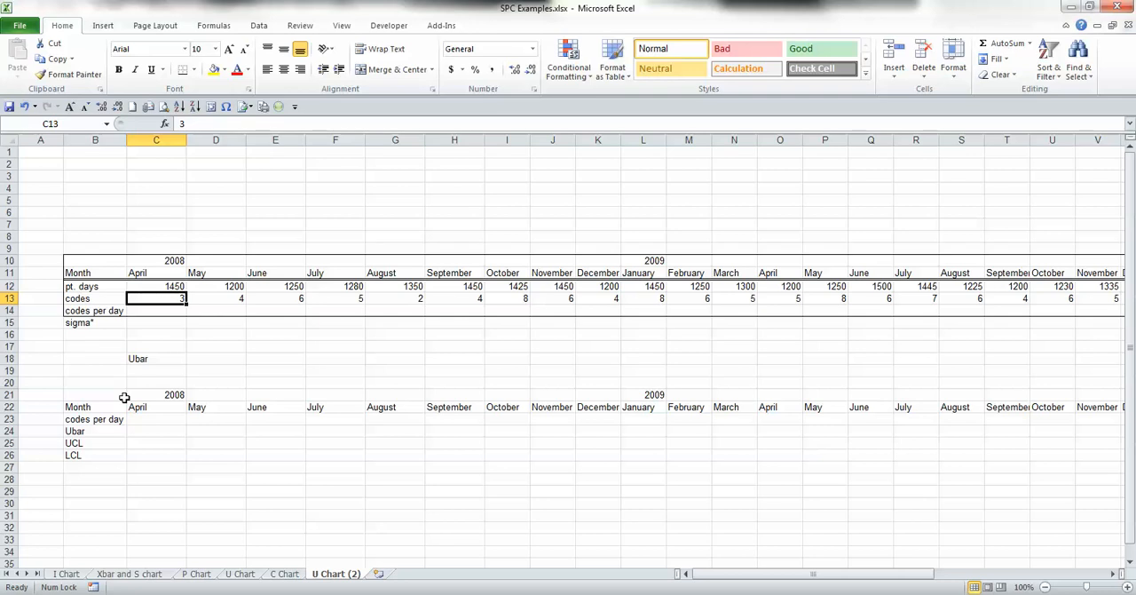
key("Return")
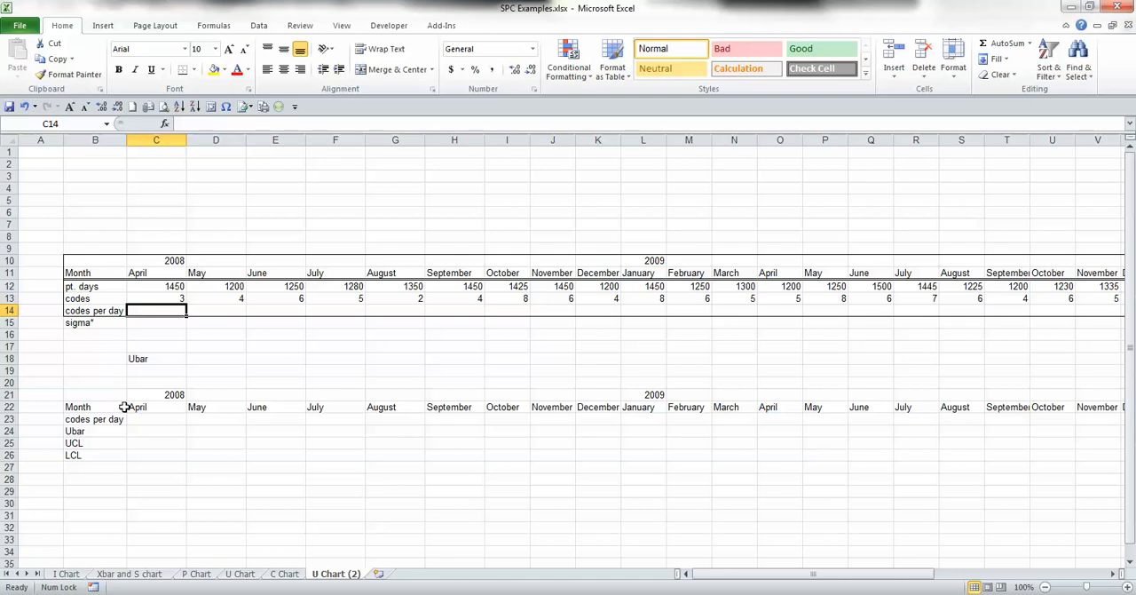
key("Up")
key("Up")
key("Right")
key("Right")
key("Right")
key("Right")
key("Right")
key("Right")
key("Right")
key("Down")
key("Left")
Step: Calculate April 2008's codes per day in cell C14 with the formula =C13/C12
key("Left")
key("Down")
key("Left")
key("Left")
key("Left")
key("Left")
key("Left")
type("=")
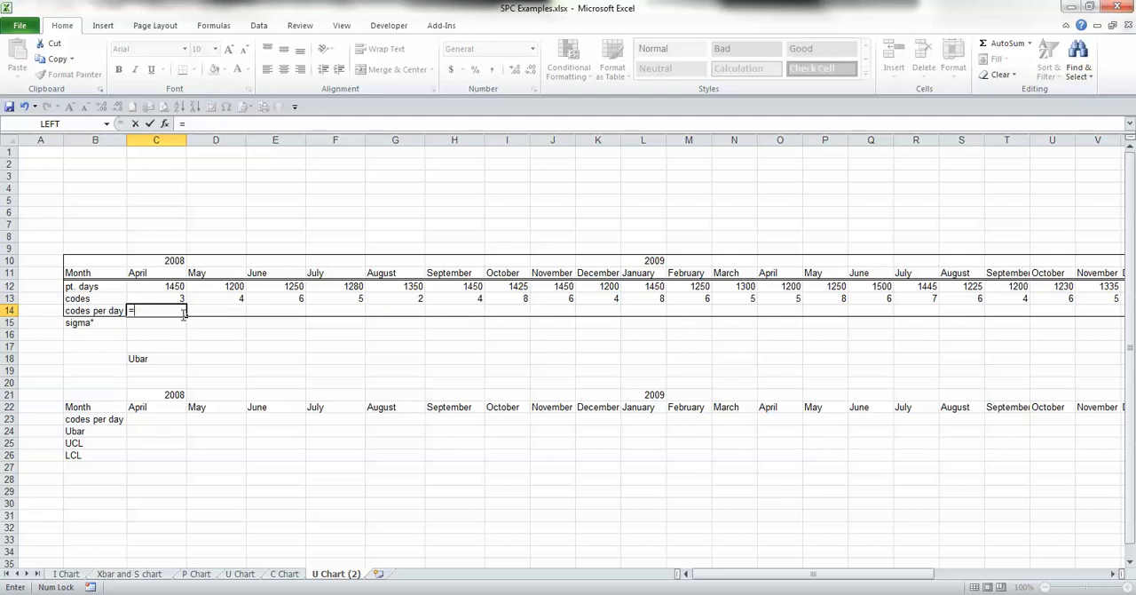
left_click(158, 299)
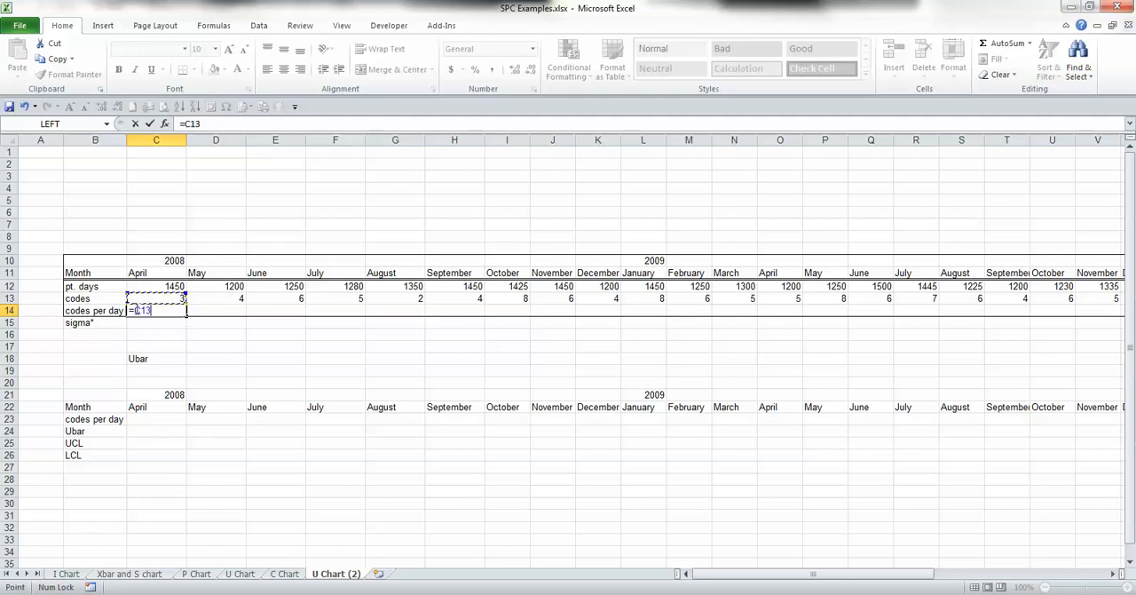
type("/")
left_click(142, 285)
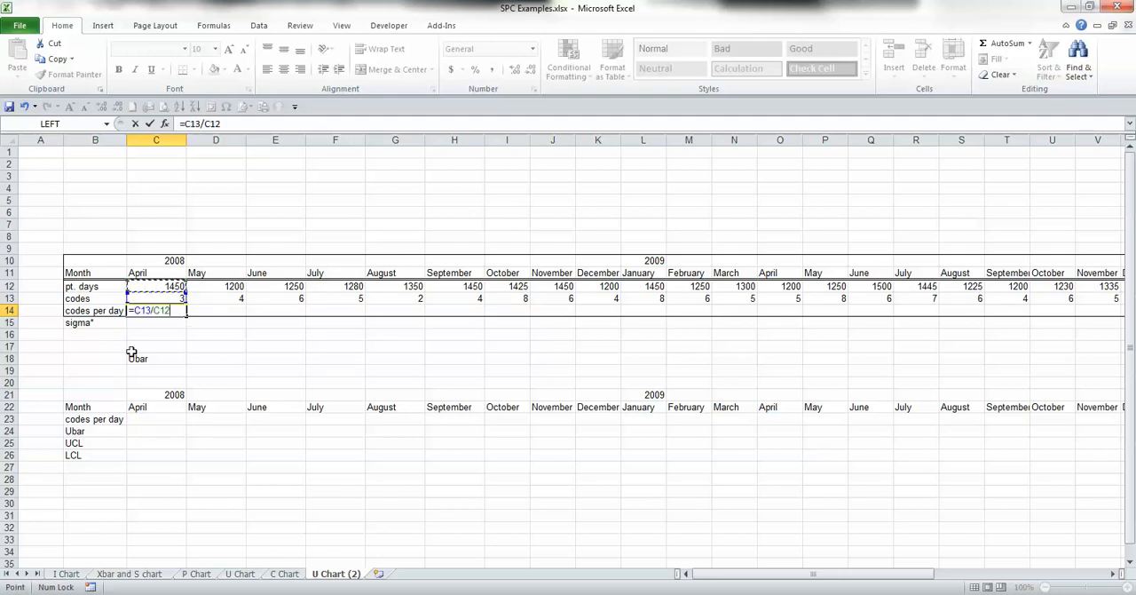
key("Return")
key("Up")
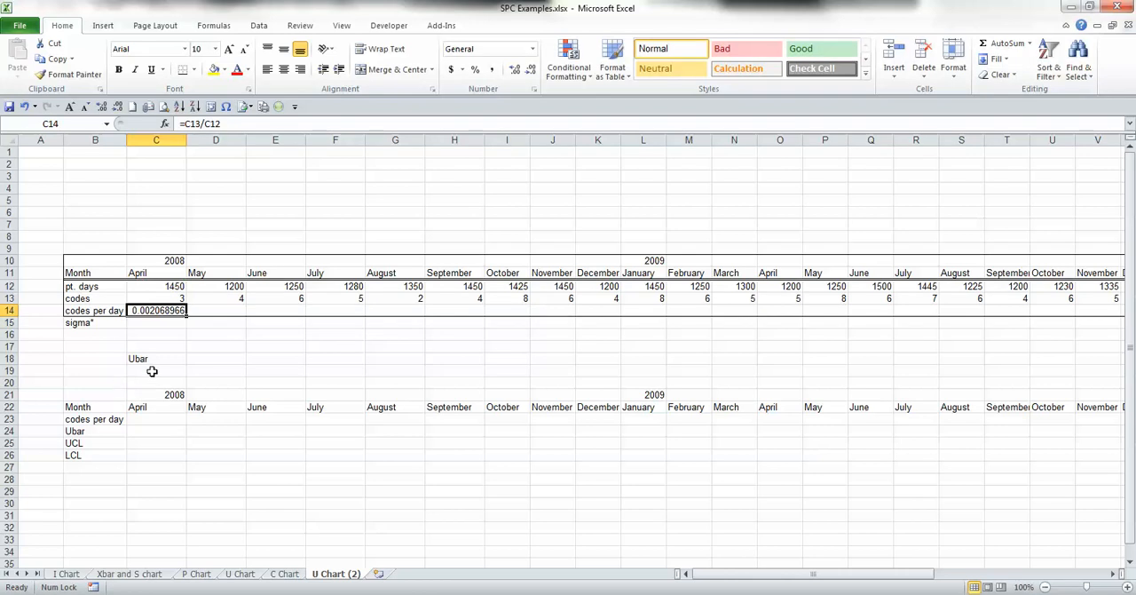
Step: Copy the April codes-per-day formula across row 14 to all remaining months, D14 through June 2011 in AO14
key("ctrl+c")
key("Right")
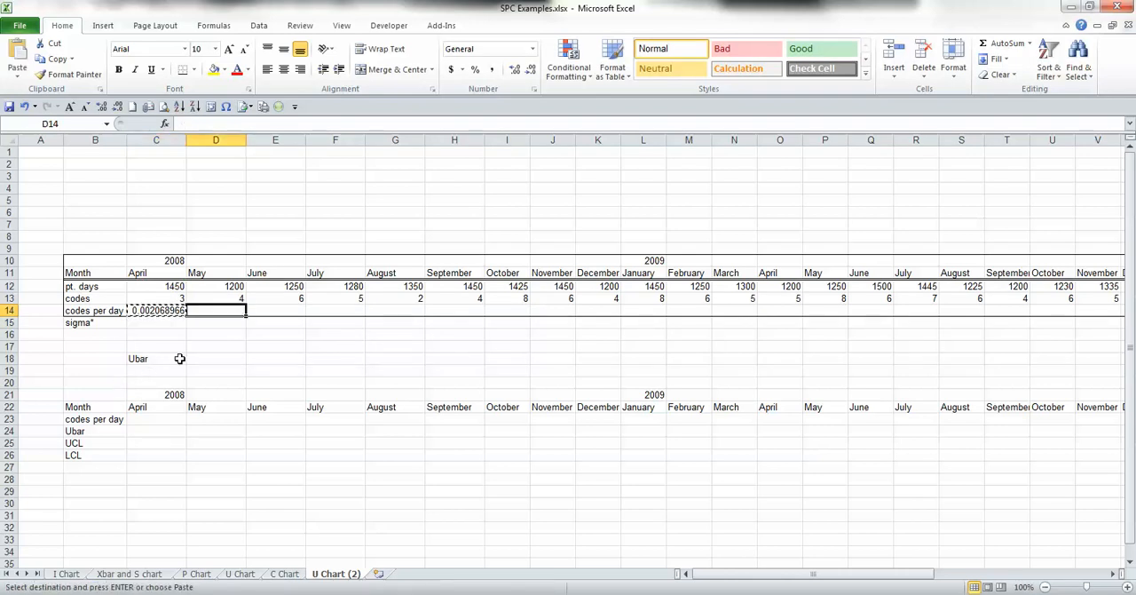
key("ctrl+shift+Right")
key("ctrl+shift+Left")
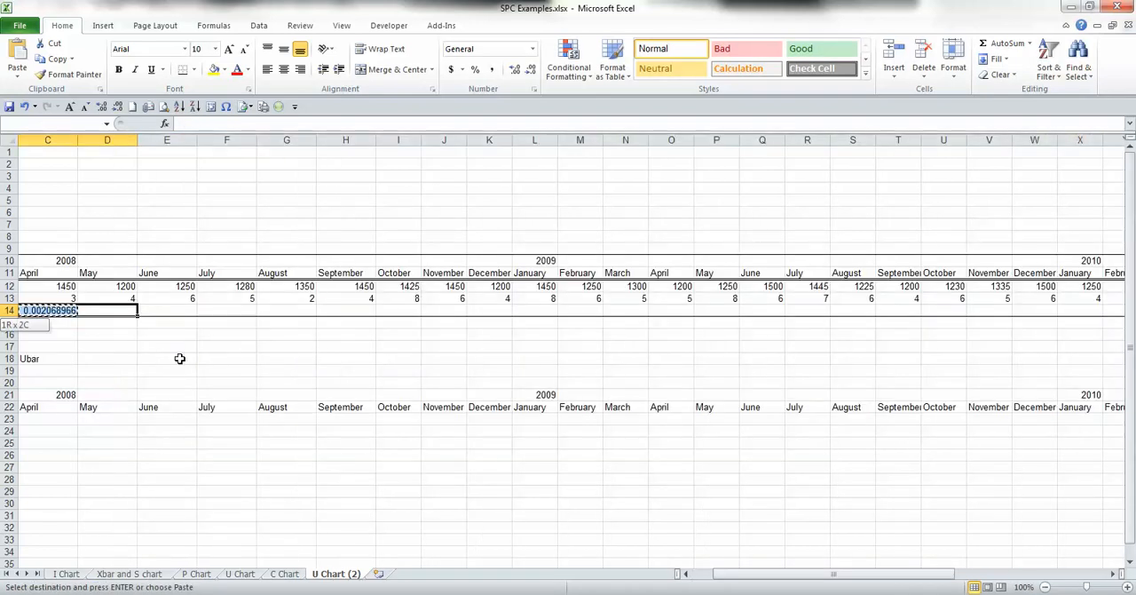
key("shift+Right")
key("shift+Right")
key("shift+Right")
key("shift+Right")
key("shift+Right")
key("shift+Right")
key("shift+Right")
key("shift+Right")
key("shift+Right")
key("shift+Right")
key("shift+Right")
key("shift+Right")
key("shift+Right")
key("shift+Right")
key("shift+Right")
key("shift+Right")
key("shift+Right")
key("shift+Right")
key("shift+Right")
key("shift+Right")
key("shift+Right")
key("shift+Right")
key("shift+Right")
key("shift+Right")
key("shift+Right")
key("shift+Right")
key("shift+Right")
key("shift+Right")
key("shift+Right")
key("shift+Right")
key("shift+Right")
key("shift+Right")
key("shift+Right")
key("shift+Right")
key("shift+Right")
key("shift+Right")
key("shift+Right")
key("shift+Right")
key("shift+Right")
key("shift+Right")
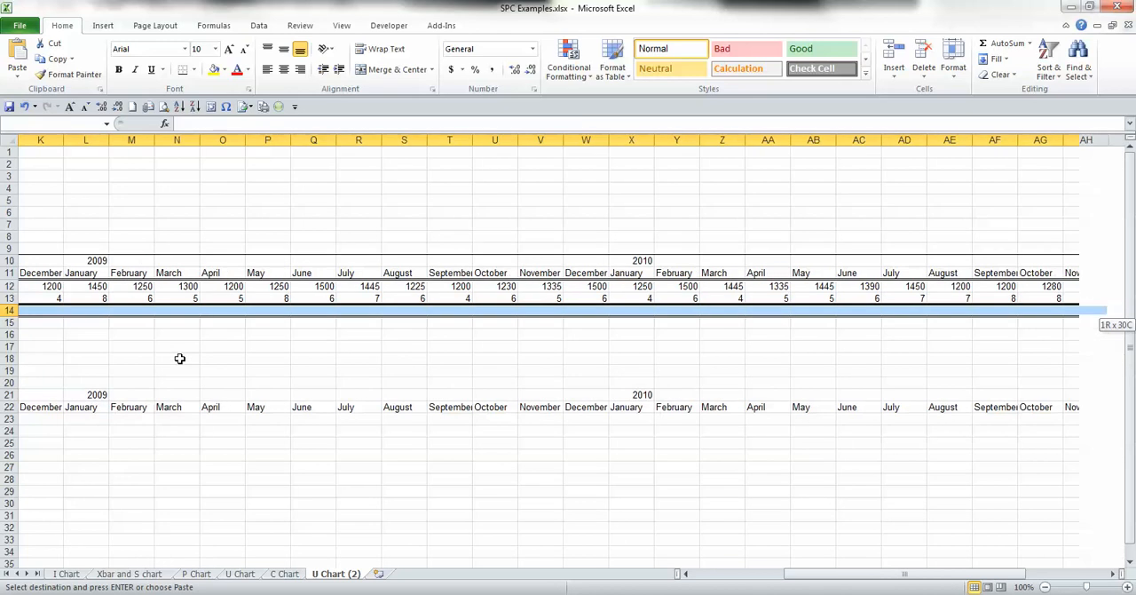
key("shift+Left")
key("shift+Left")
key("shift+Left")
key("shift+Left")
key("shift+Left")
key("shift+Left")
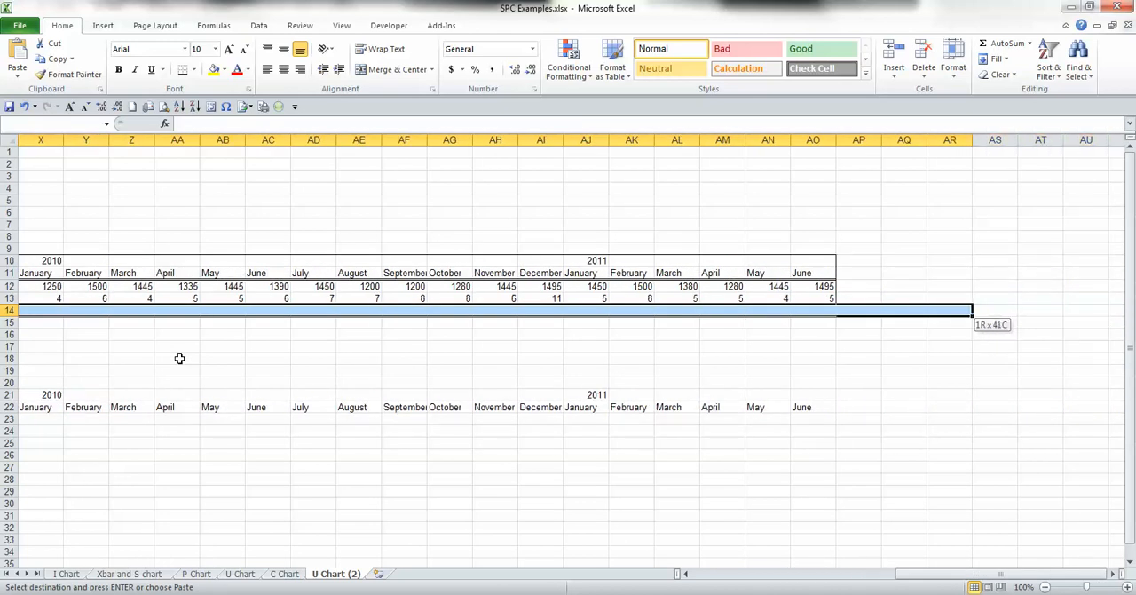
key("ctrl+v")
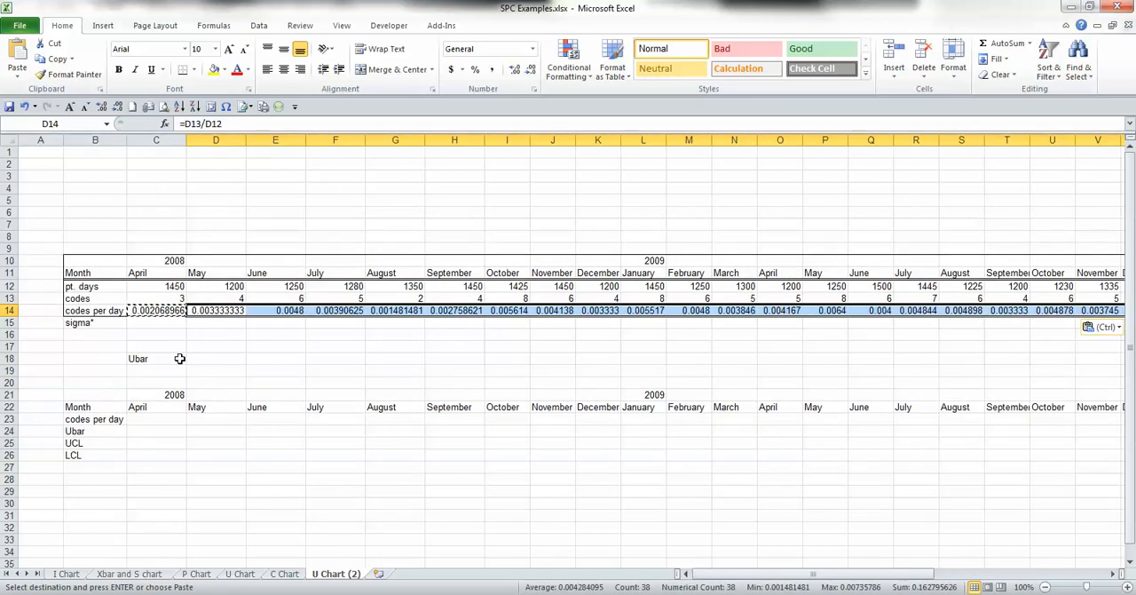
key("Down")
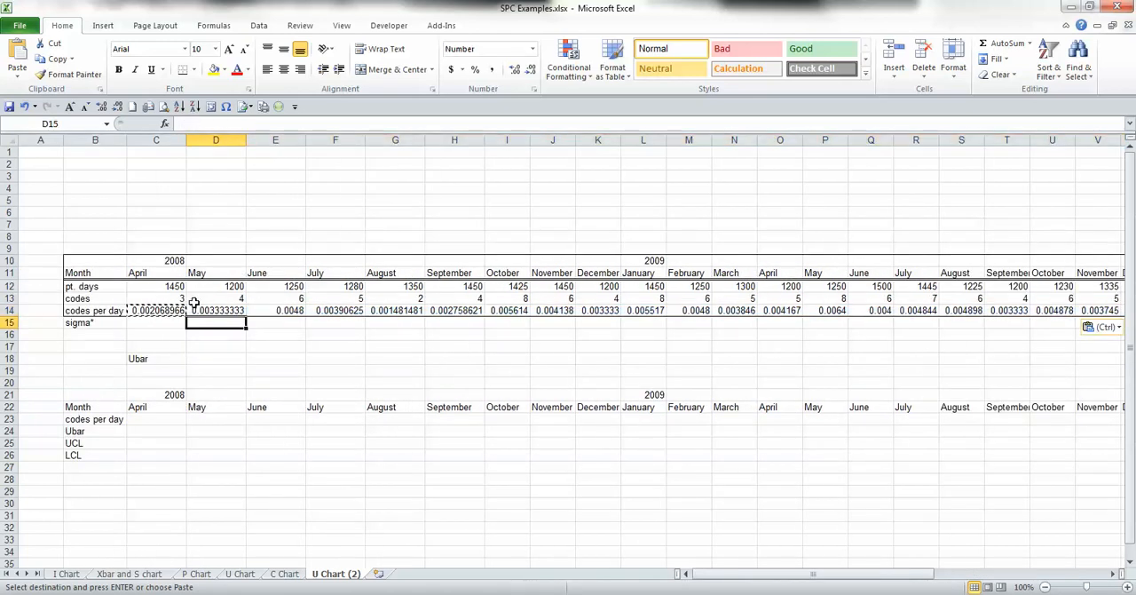
left_click(165, 311)
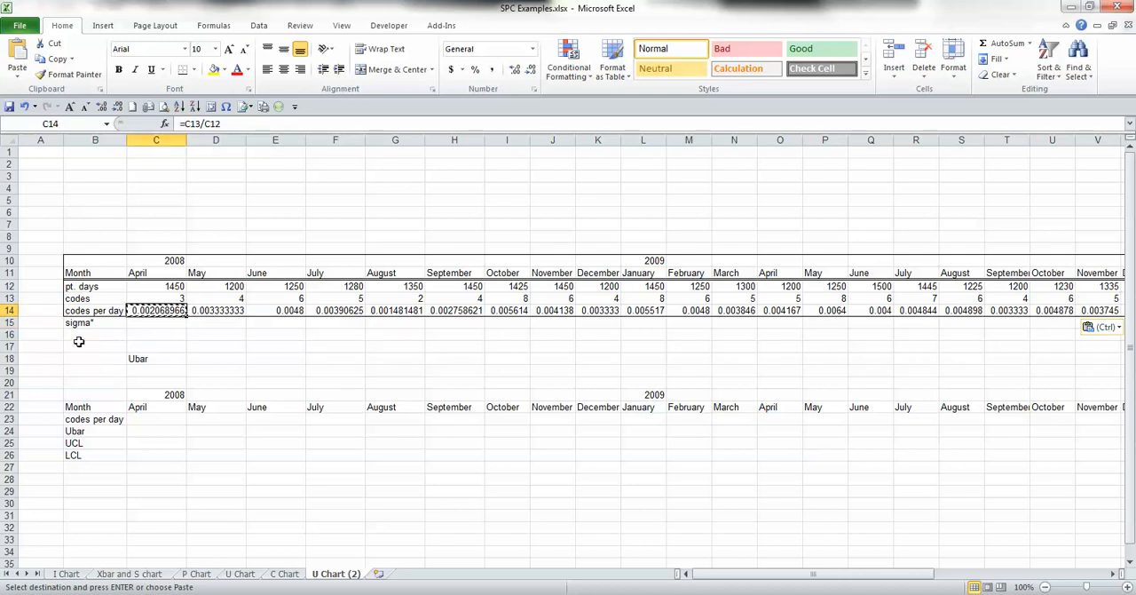
Step: Enter the note "Ubar = number of defects (codes) for all subgroups/total number of observations in all subgroups" in cell E18
left_click(211, 358)
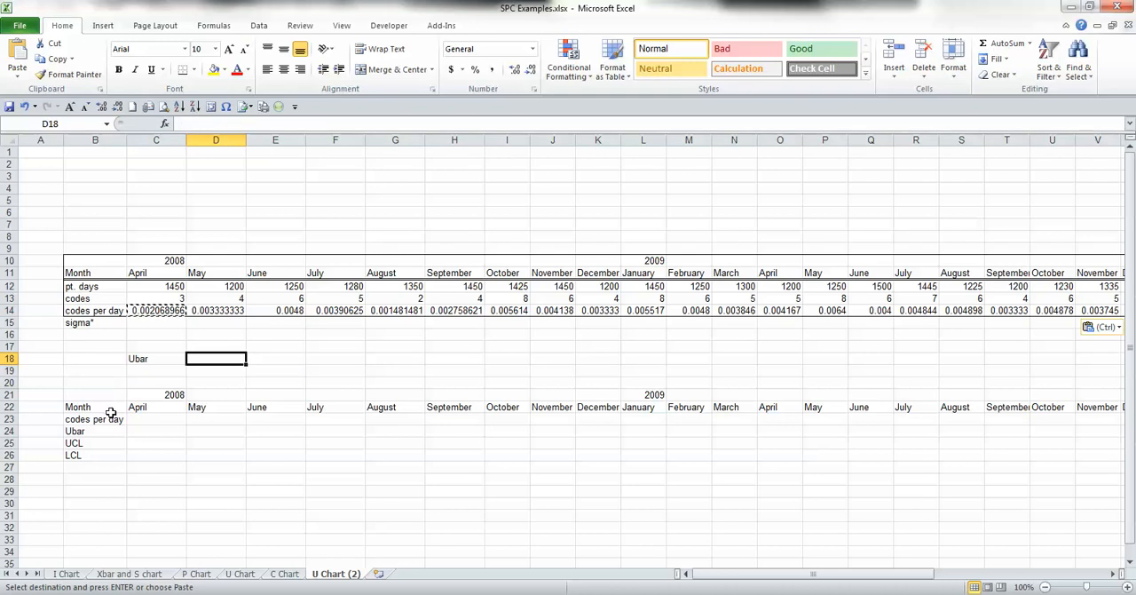
key("Right")
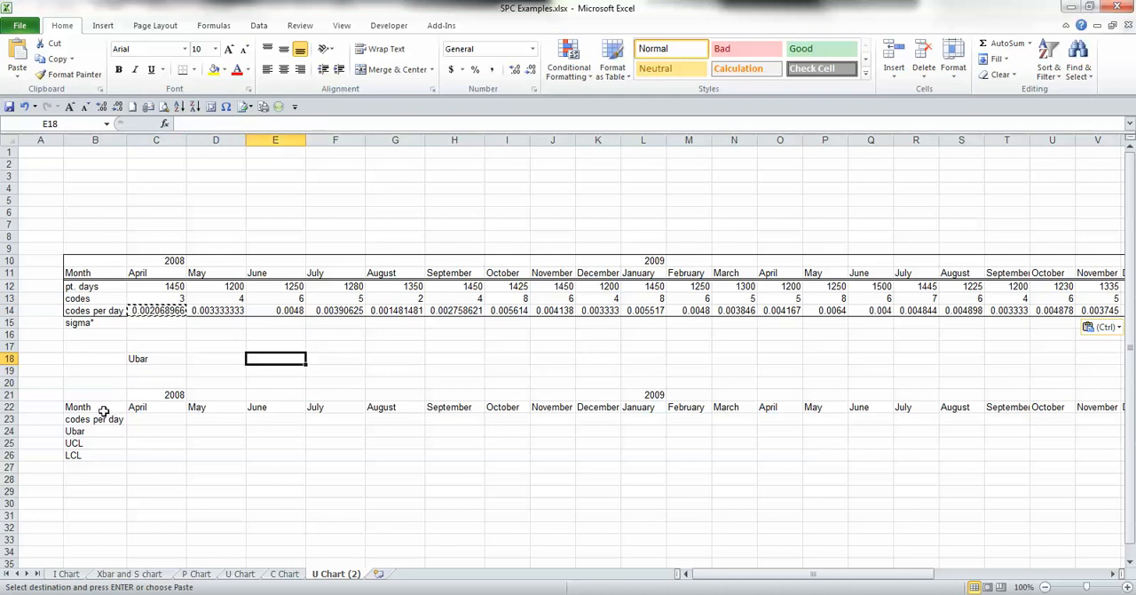
type("Ubar")
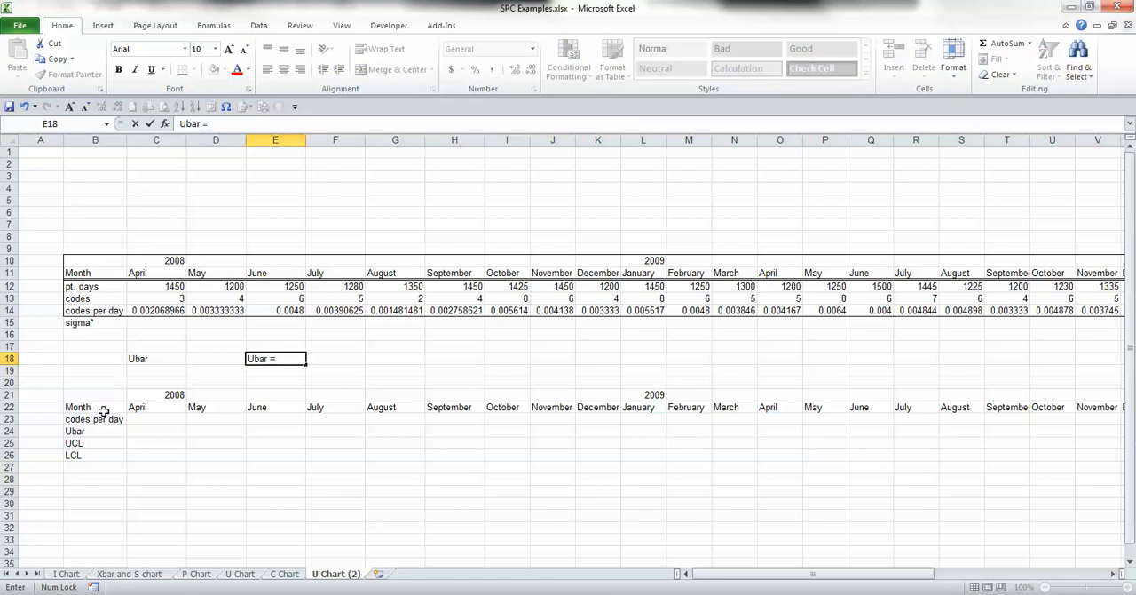
type("= number of defect")
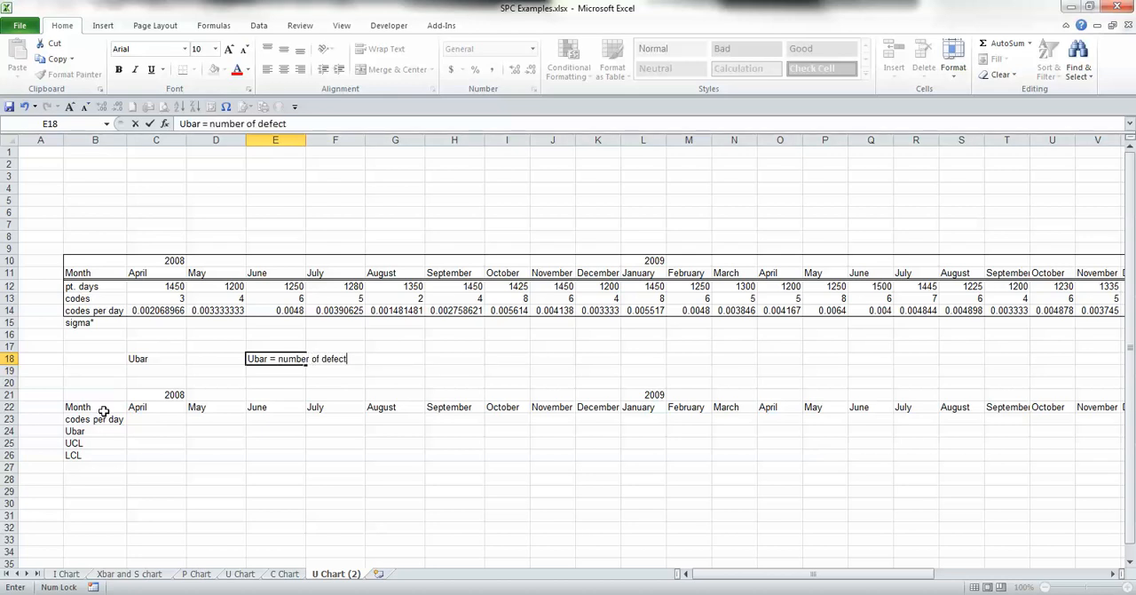
type("s (codes) for ")
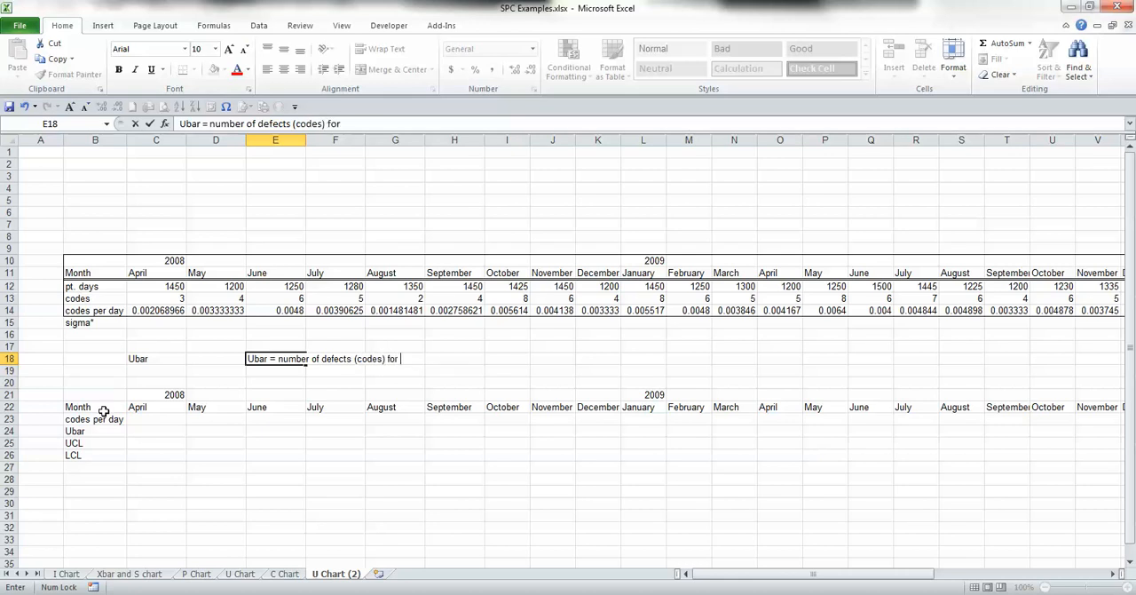
type("all subgra")
key("BackSpace")
type("roup")
key("BackSpace")
type("oups/total number of observatinos")
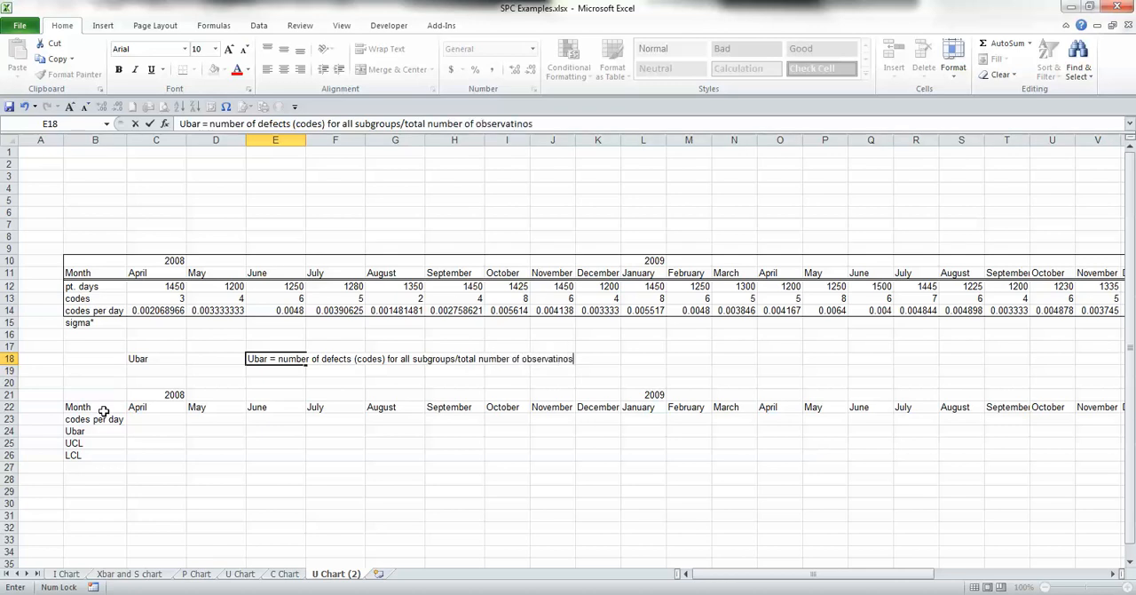
key("BackSpace")
key("BackSpace")
type("ons in all subgroups")
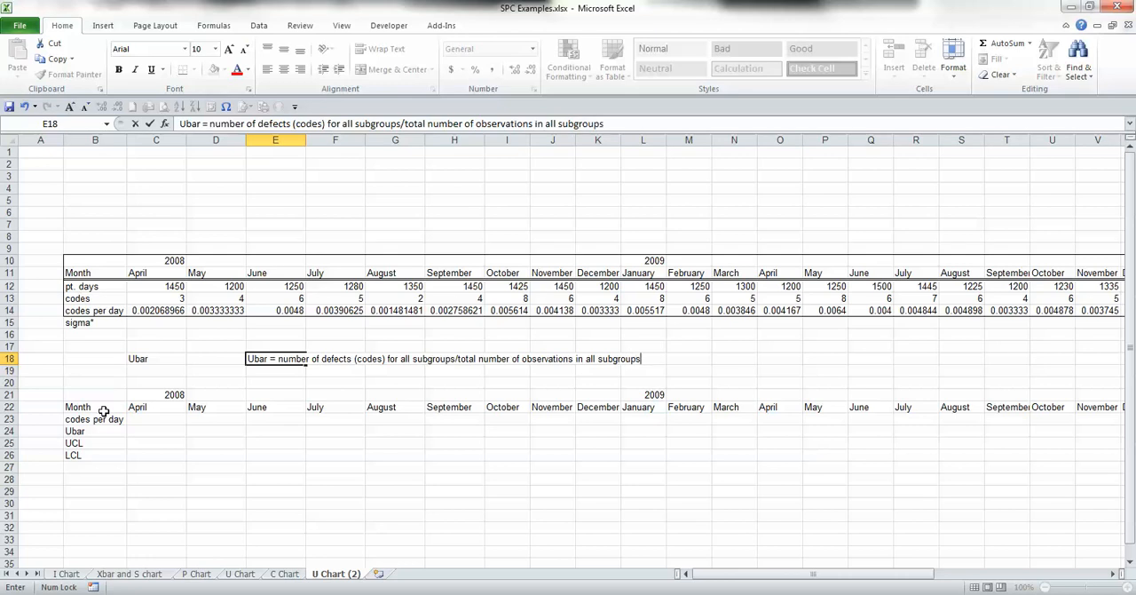
key("Return")
Step: Calculate Ubar in cell D18 with the formula =SUM(C13:AO13)/SUM(C12:AO12)
key("Up")
key("Left")
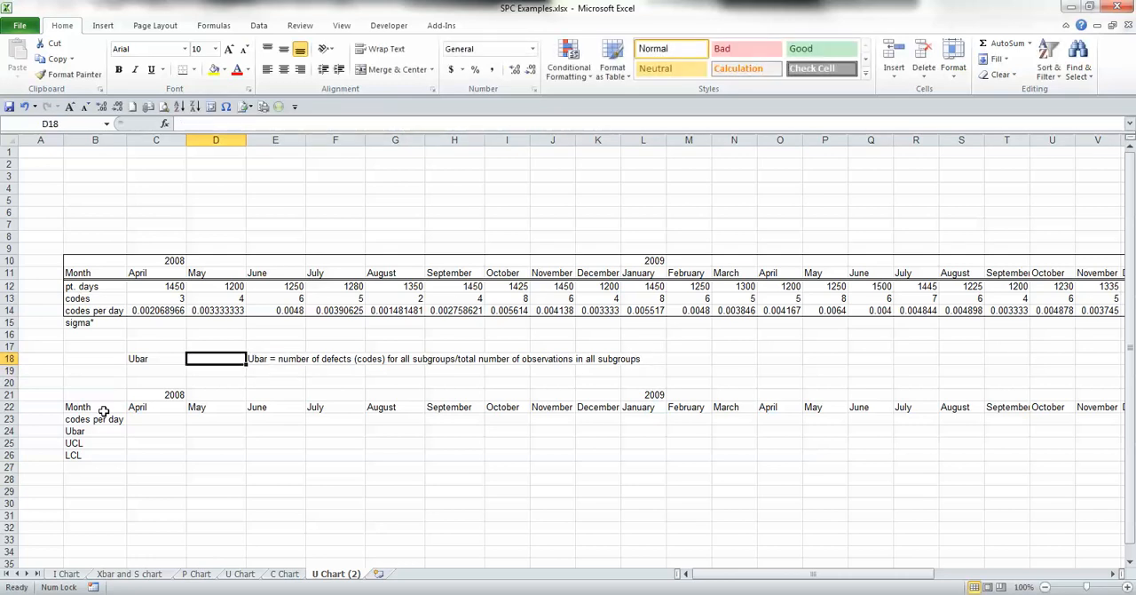
type("=")
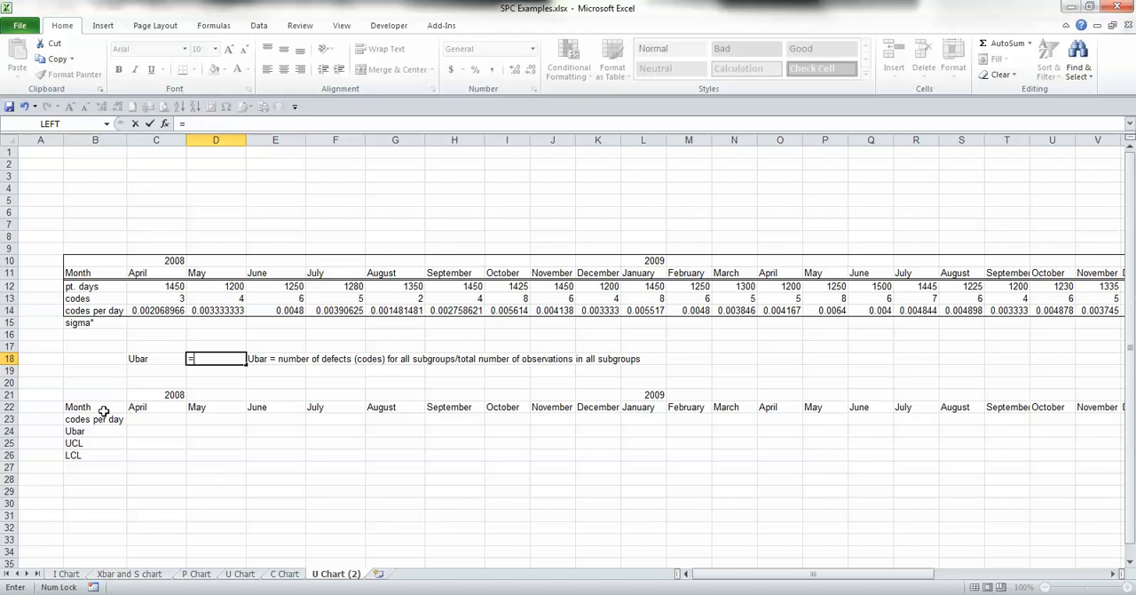
type("sum")
key("Tab")
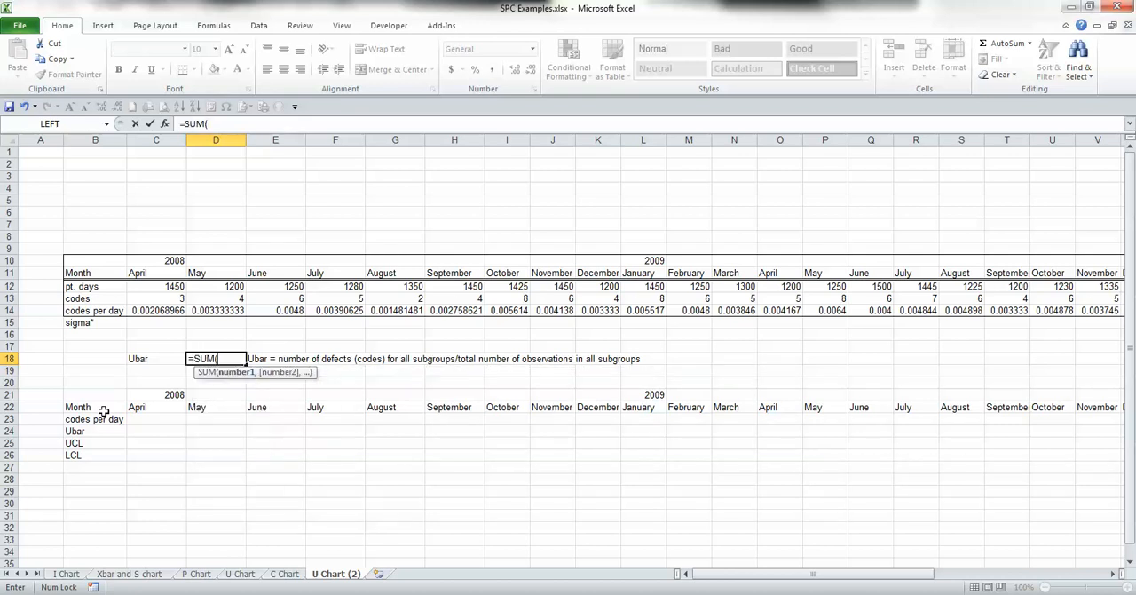
left_click_drag(156, 298, 1106, 301)
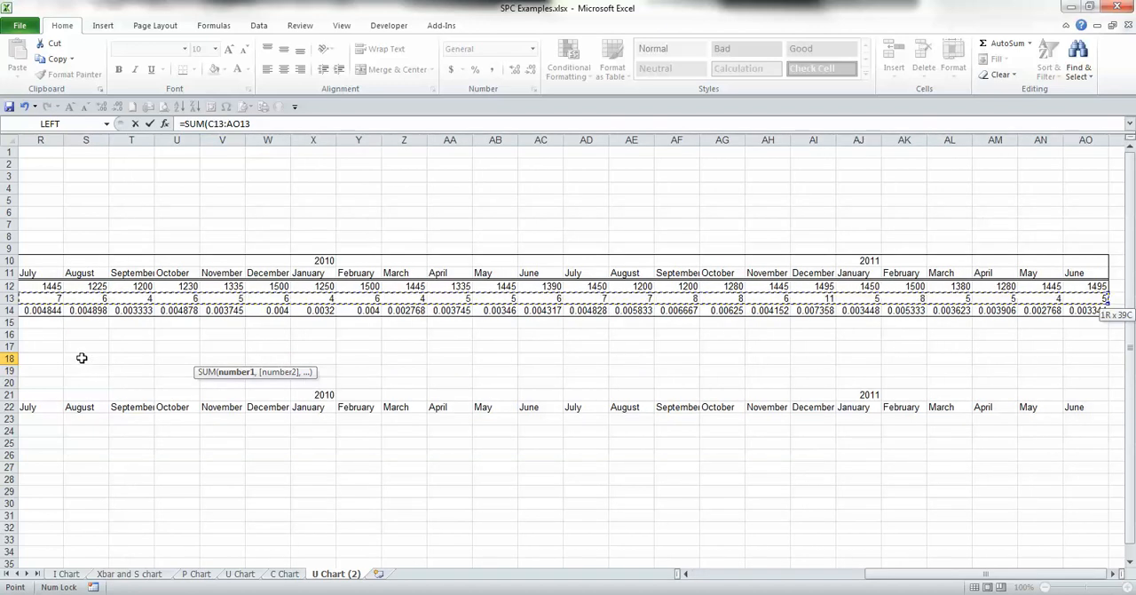
type(")")
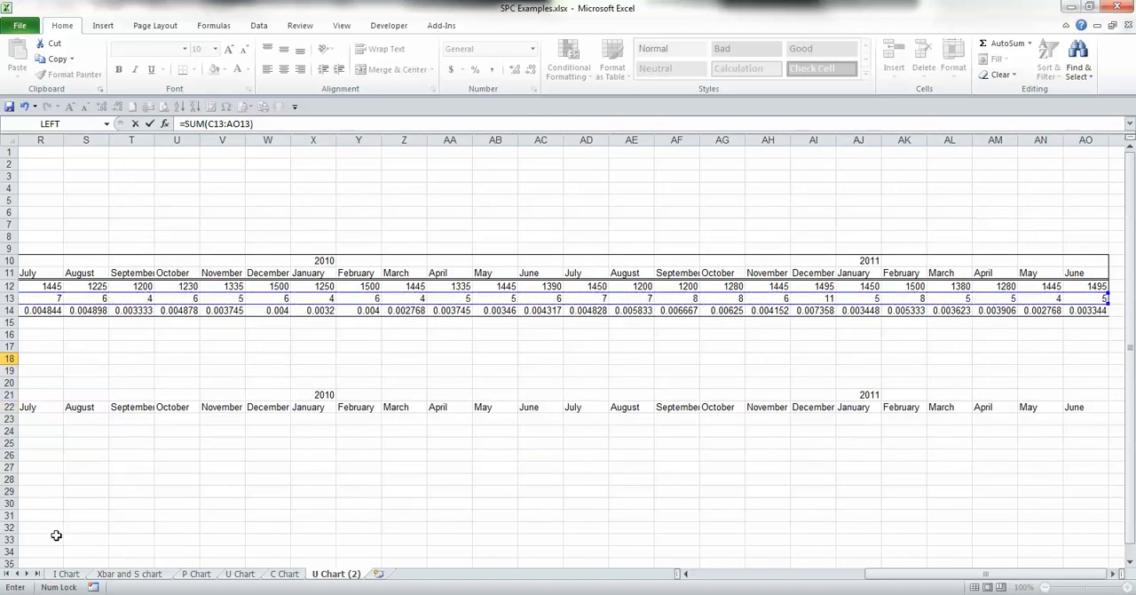
type("/")
type("sum")
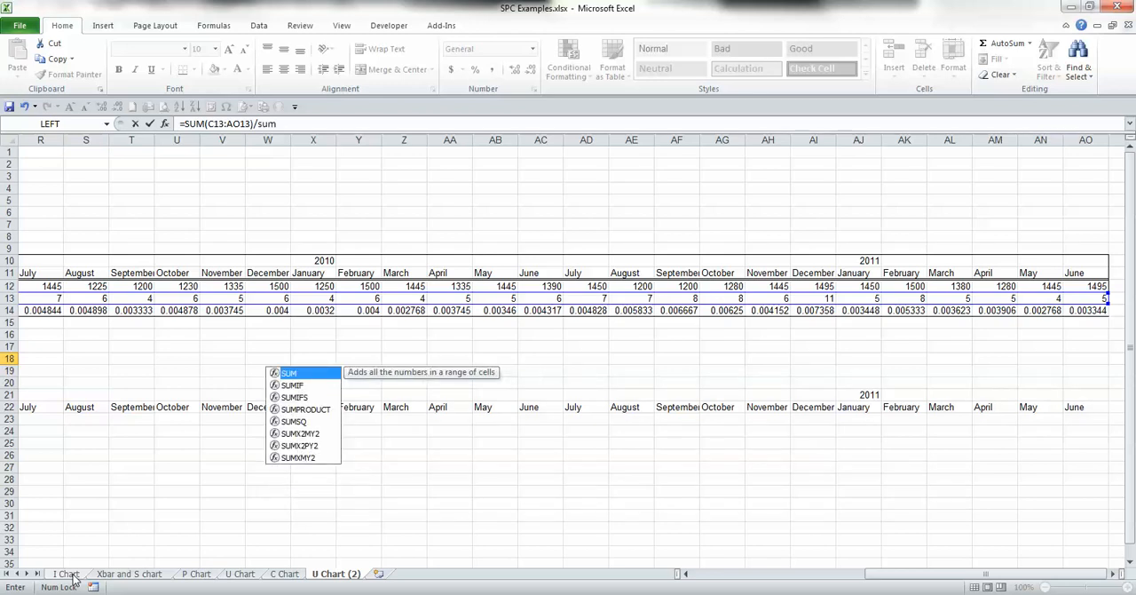
key("Tab")
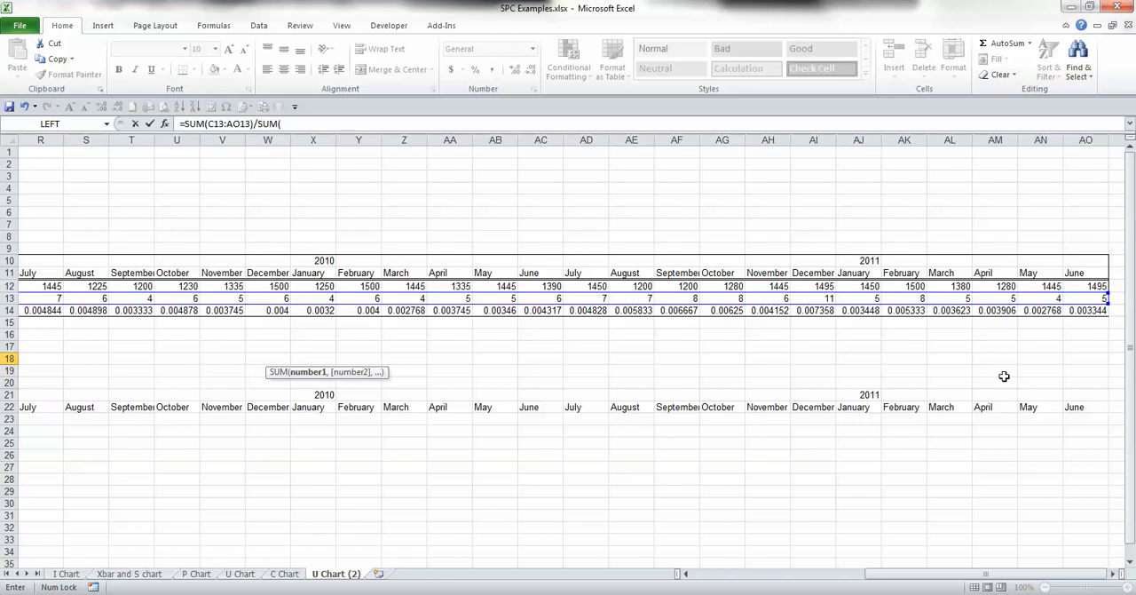
left_click(1072, 286)
key("ctrl+shift+Left")
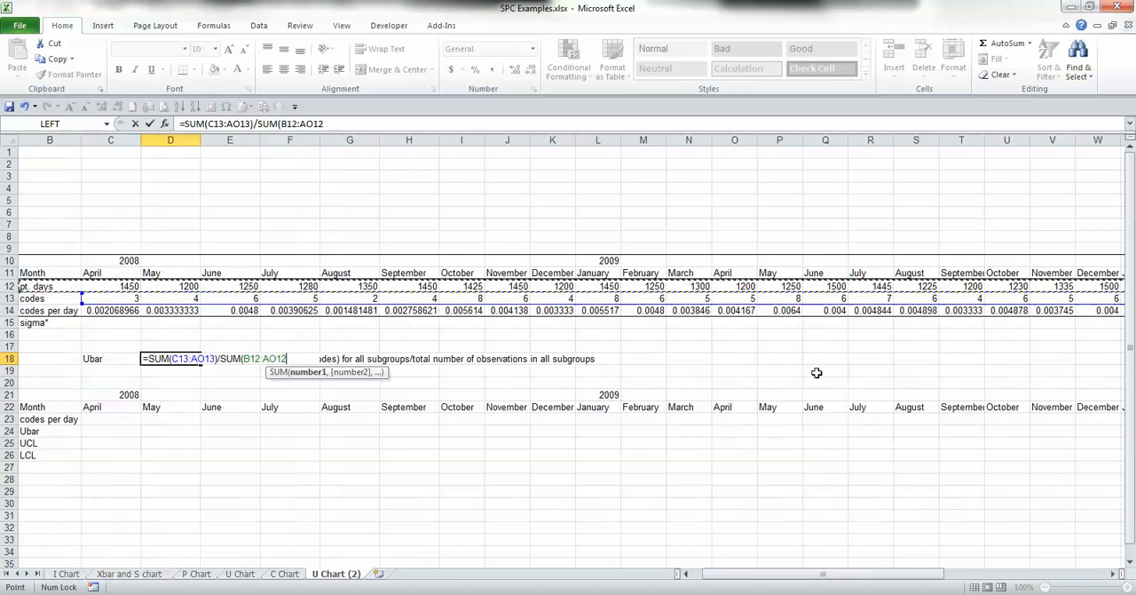
key("shift+Right")
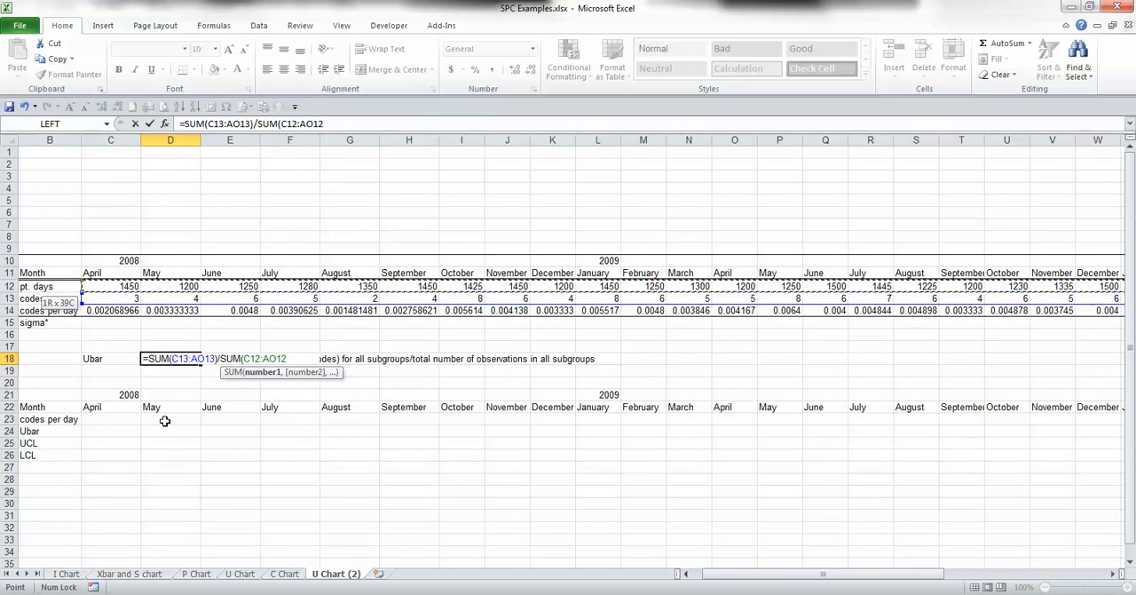
type(")")
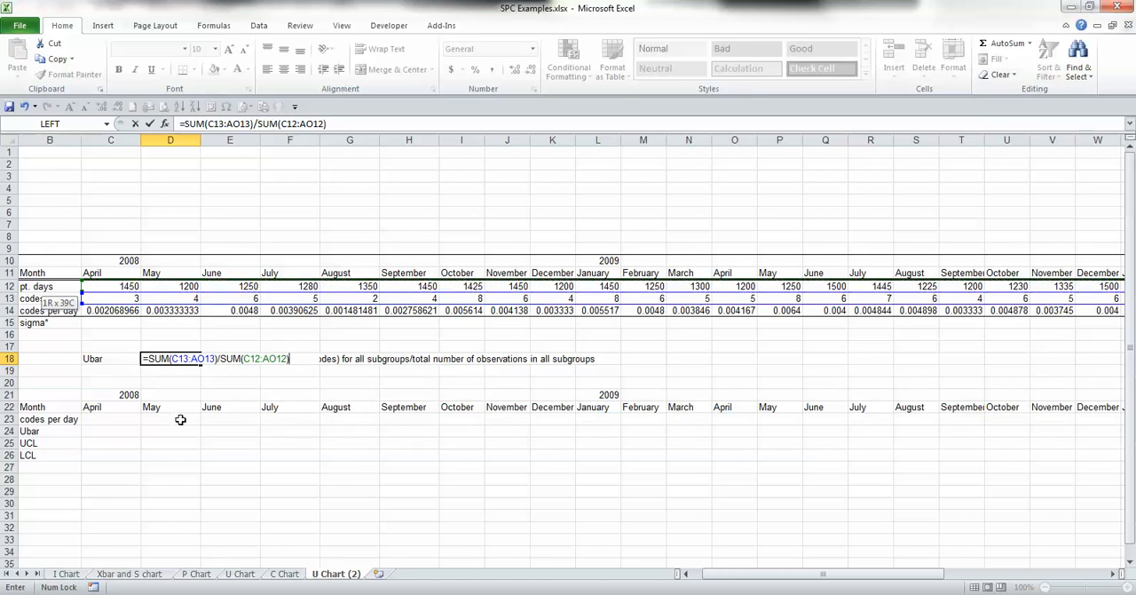
key("Return")
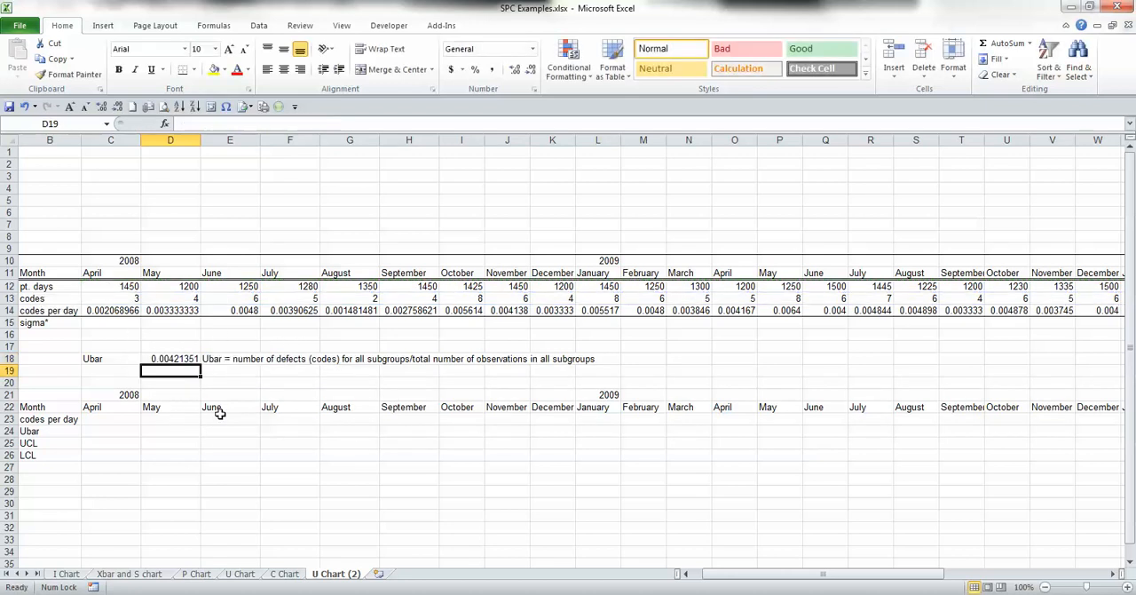
Step: Reduce the displayed precision of the Ubar value in cell D18 to six decimal places
key("Up")
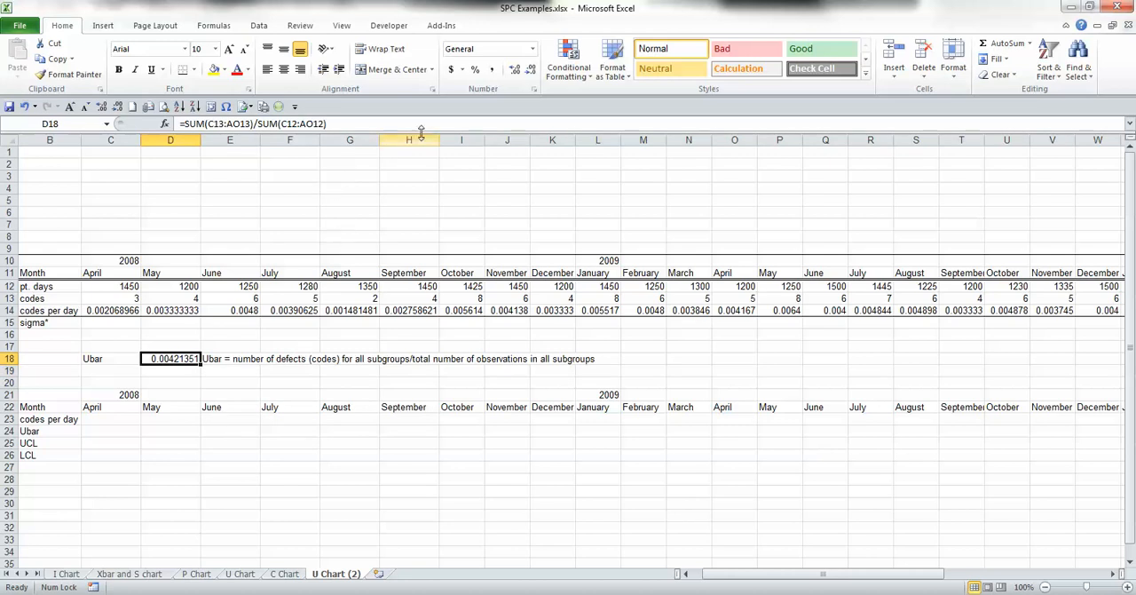
left_click(530, 70)
left_click(530, 70)
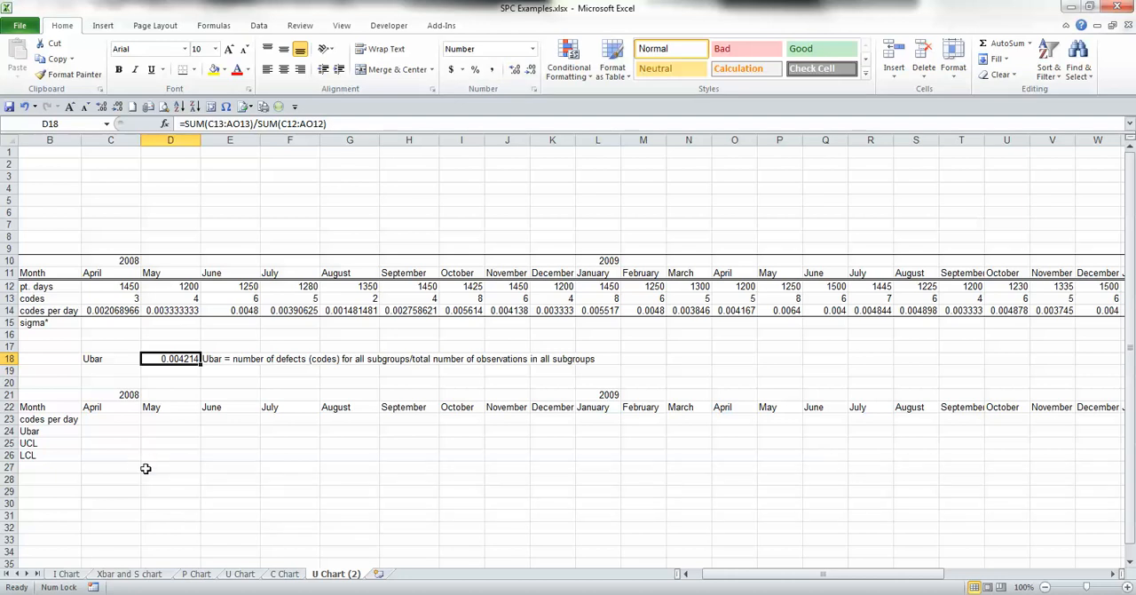
Step: Insert "(# of patient days)" after "total number of observations" in the Ubar note in cell E18
left_click(108, 325)
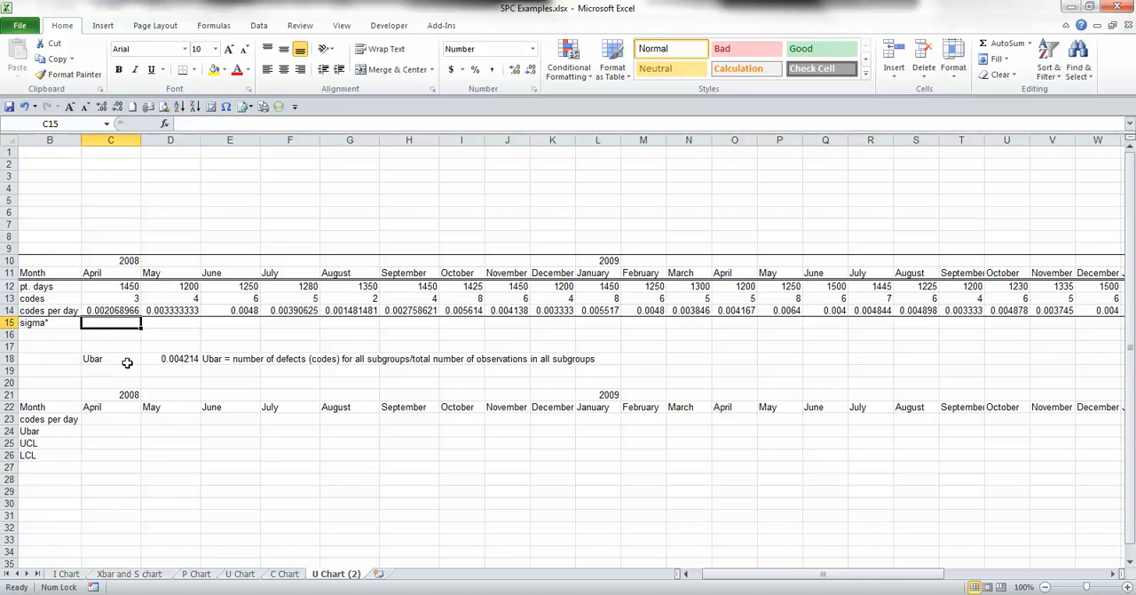
left_click(220, 363)
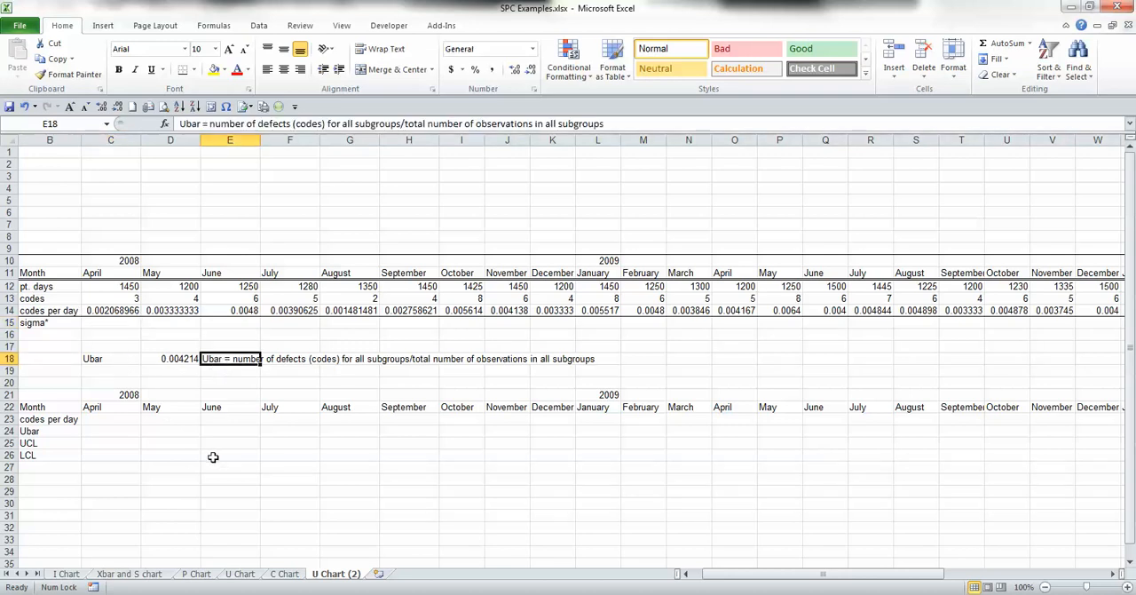
key("F2")
key("ctrl+Left")
key("ctrl+Left")
type("(")
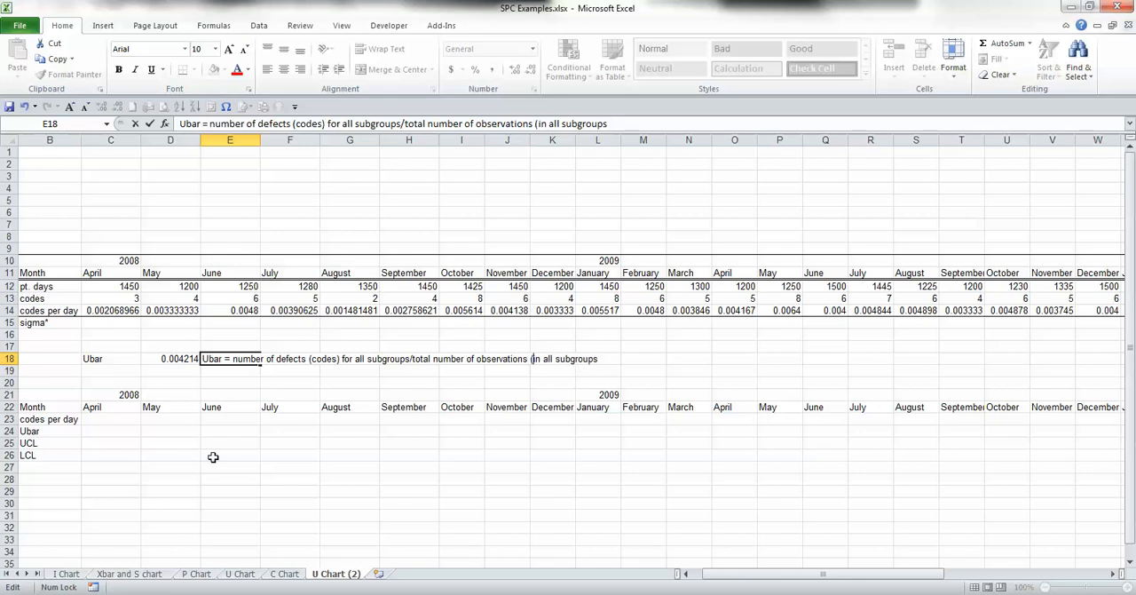
type("# of patient days)")
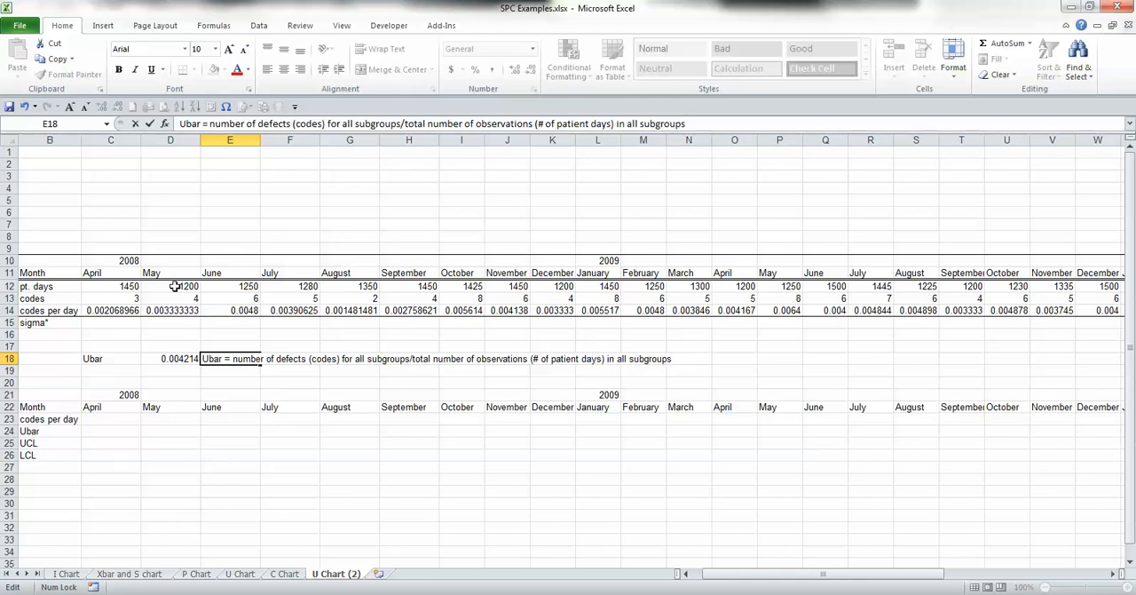
Step: Calculate the April 2008 sigma in cell C15 with the formula =SQRT(D18/C12)
left_click(79, 332)
key("Left")
key("Right")
key("Right")
key("Up")
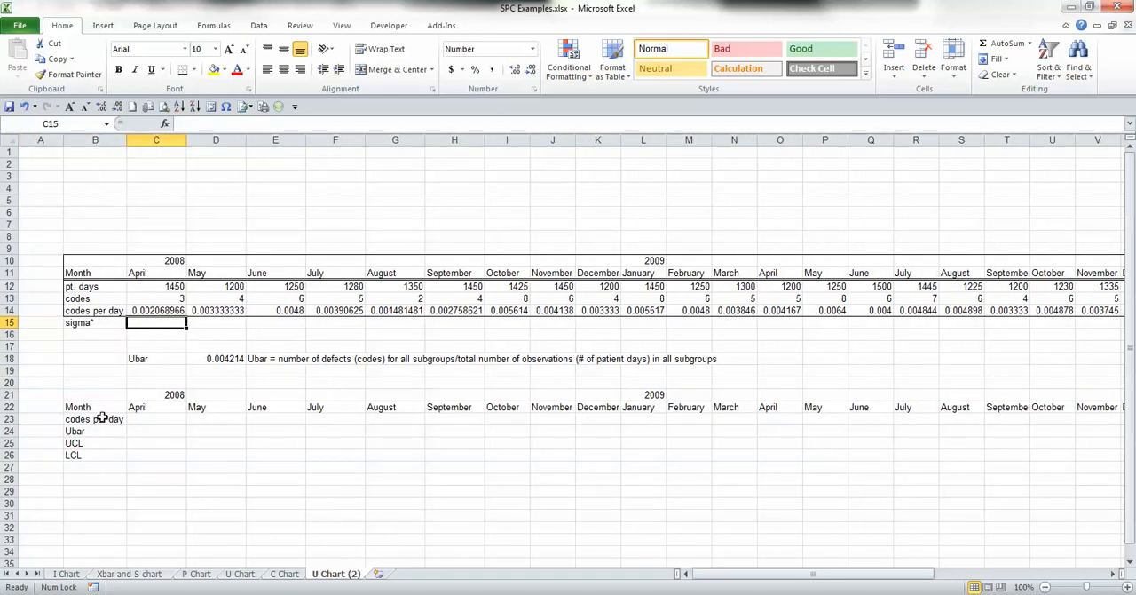
type("=")
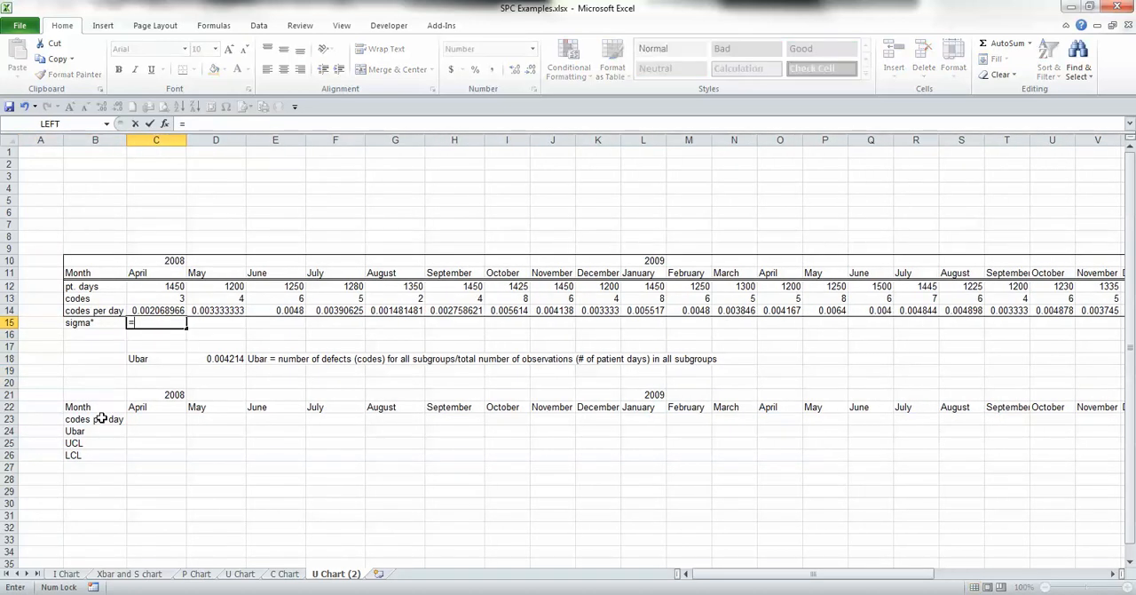
type("sqr")
key("Tab")
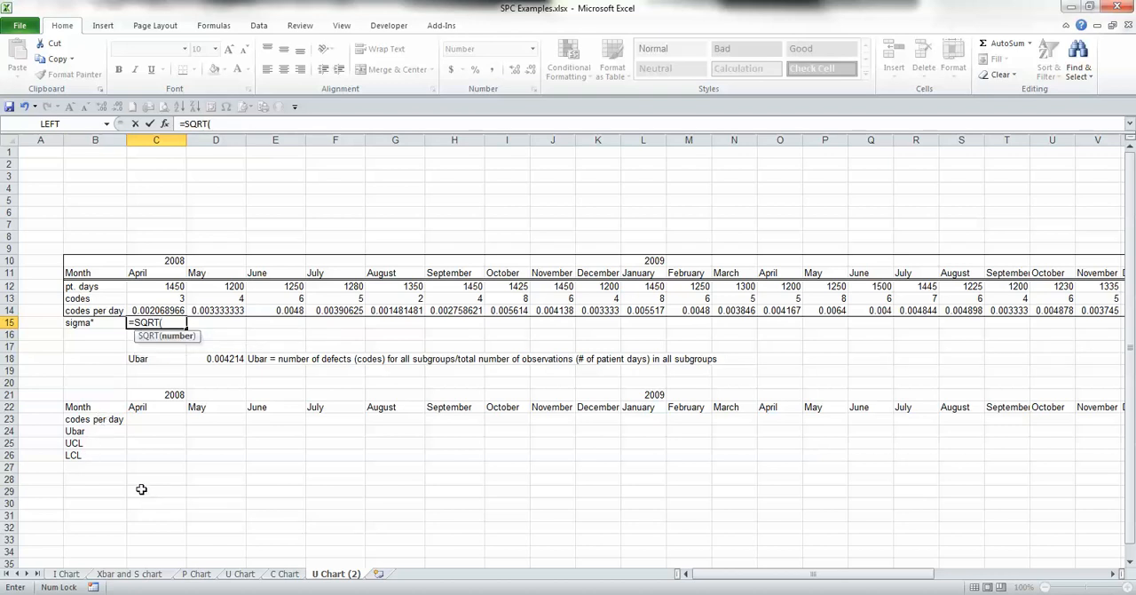
left_click(222, 357)
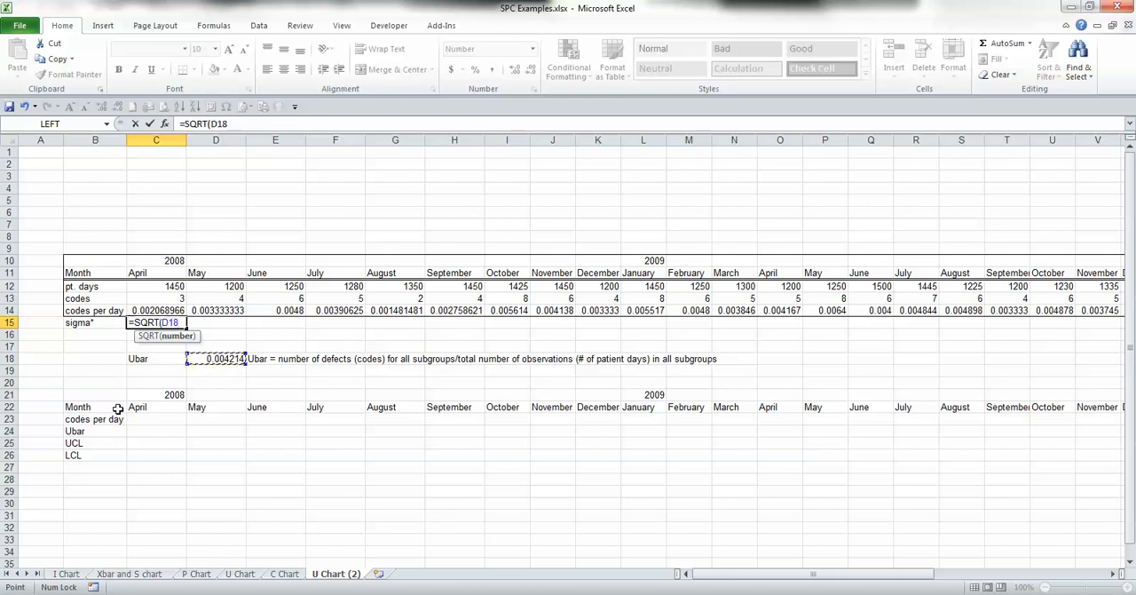
type("/")
left_click(163, 289)
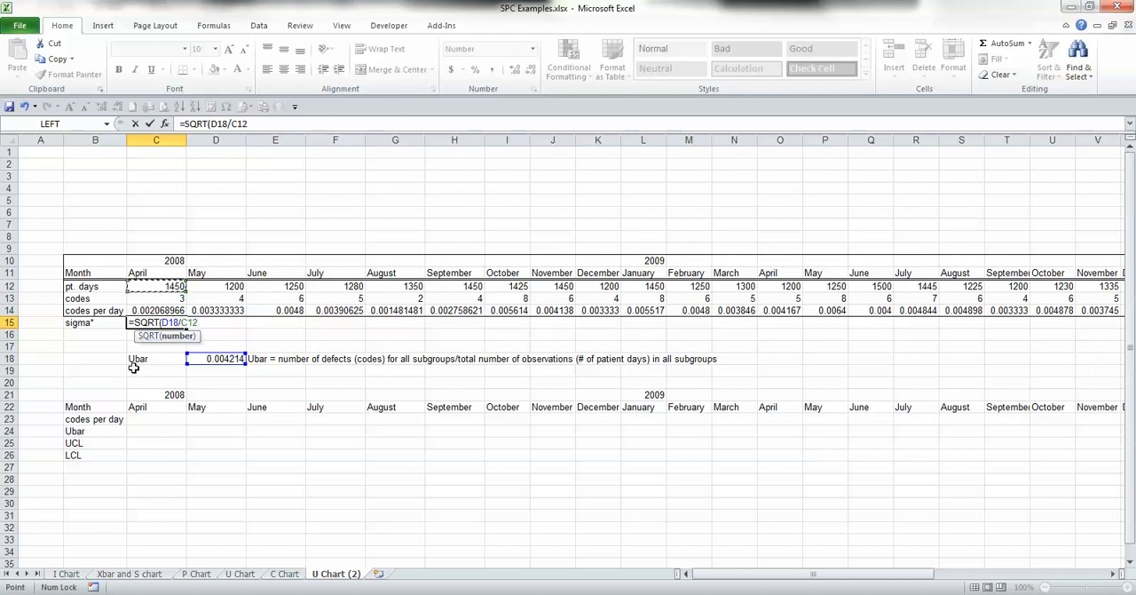
type(")")
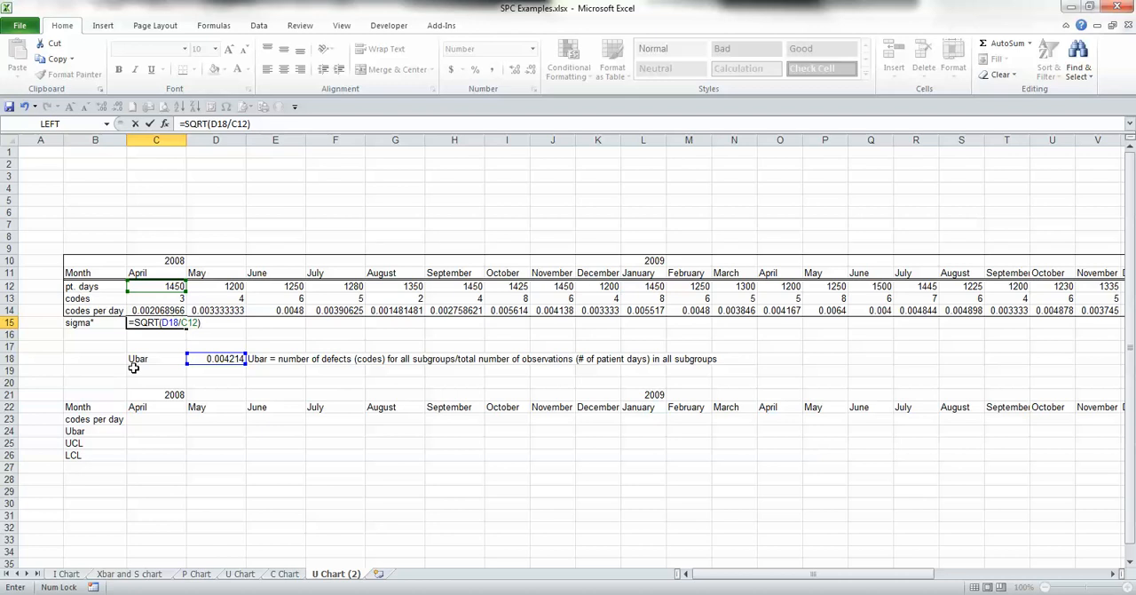
key("ctrl+Return")
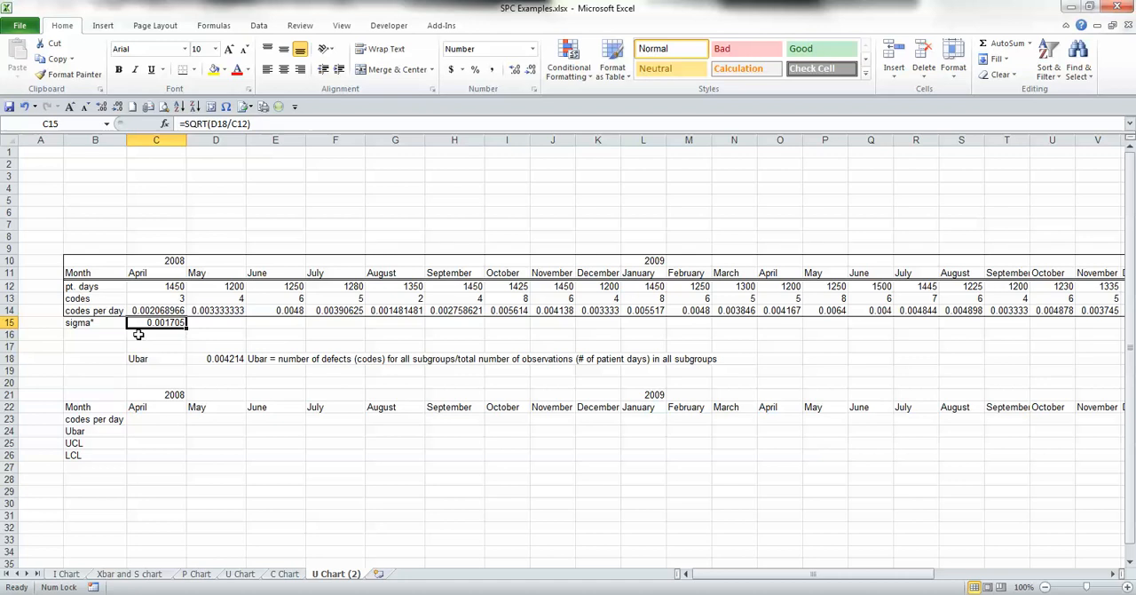
Step: Try to copy the April sigma formula with its relative Ubar reference across row 15 through June 2011 in AO15
key("ctrl+c")
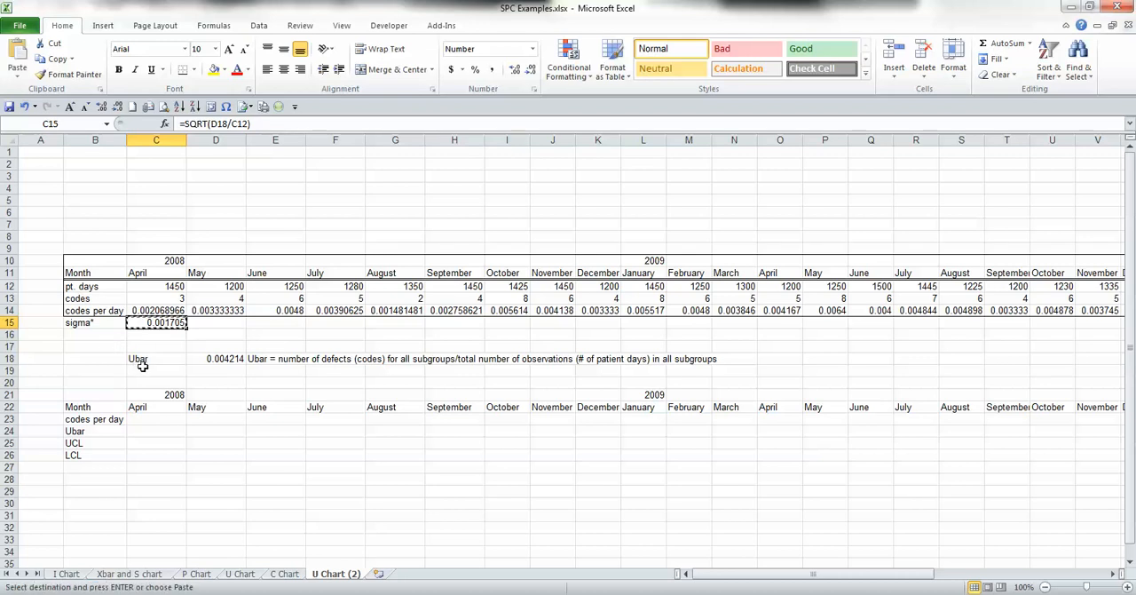
key("shift+Right")
key("shift+Right")
key("shift+Right")
key("shift+Right")
key("shift+Right")
key("shift+Right")
key("shift+Right")
key("shift+Right")
key("shift+Right")
key("shift+Right")
key("shift+Right")
key("shift+Right")
key("shift+Right")
key("shift+Right")
key("shift+Right")
key("shift+Right")
key("shift+Right")
key("shift+Right")
key("shift+Right")
key("shift+Right")
key("shift+Right")
key("shift+Right")
key("shift+Right")
key("shift+Right")
key("shift+Right")
key("shift+Right")
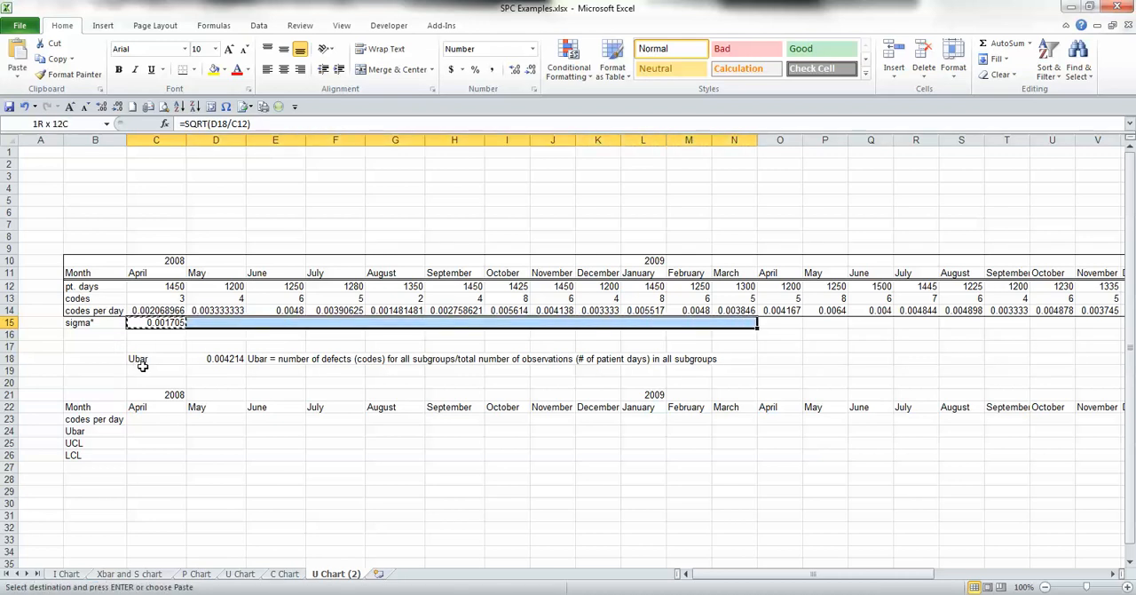
key("shift+Right")
key("shift+Right")
key("shift+Right")
key("shift+Right")
key("shift+Right")
key("shift+Right")
key("shift+Right")
key("shift+Right")
key("shift+Right")
key("shift+Right")
key("shift+Right")
key("shift+Right")
key("shift+Right")
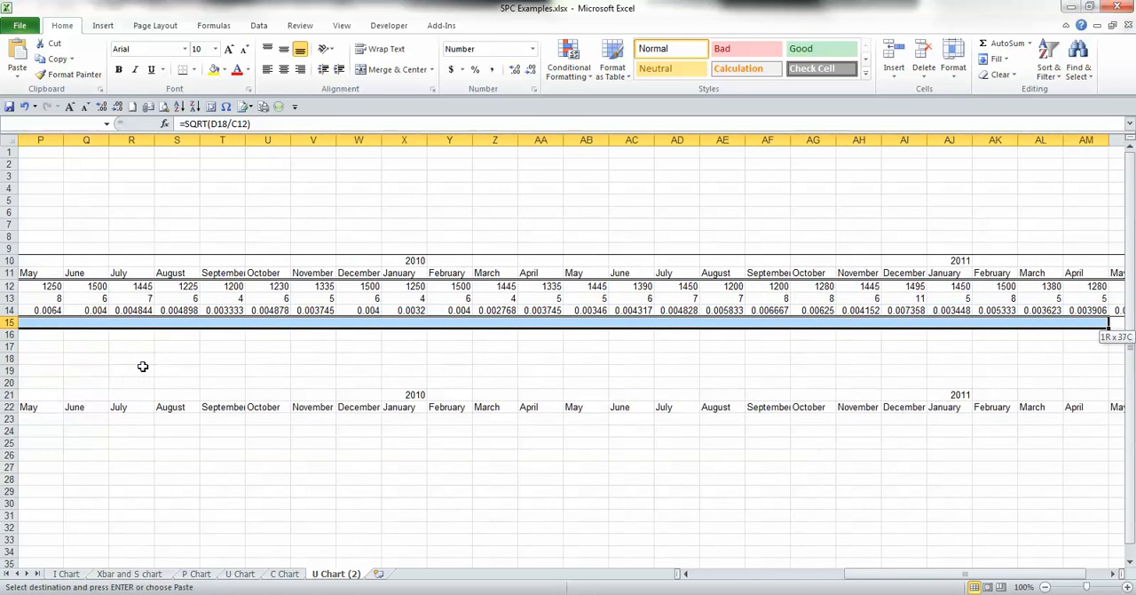
key("shift+Left")
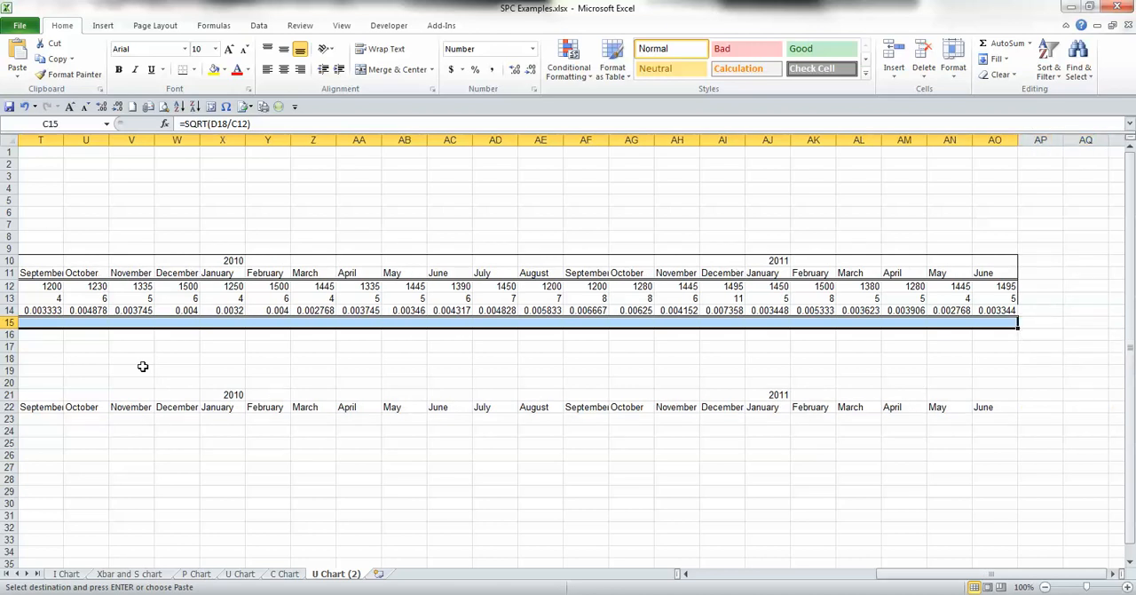
key("ctrl+v")
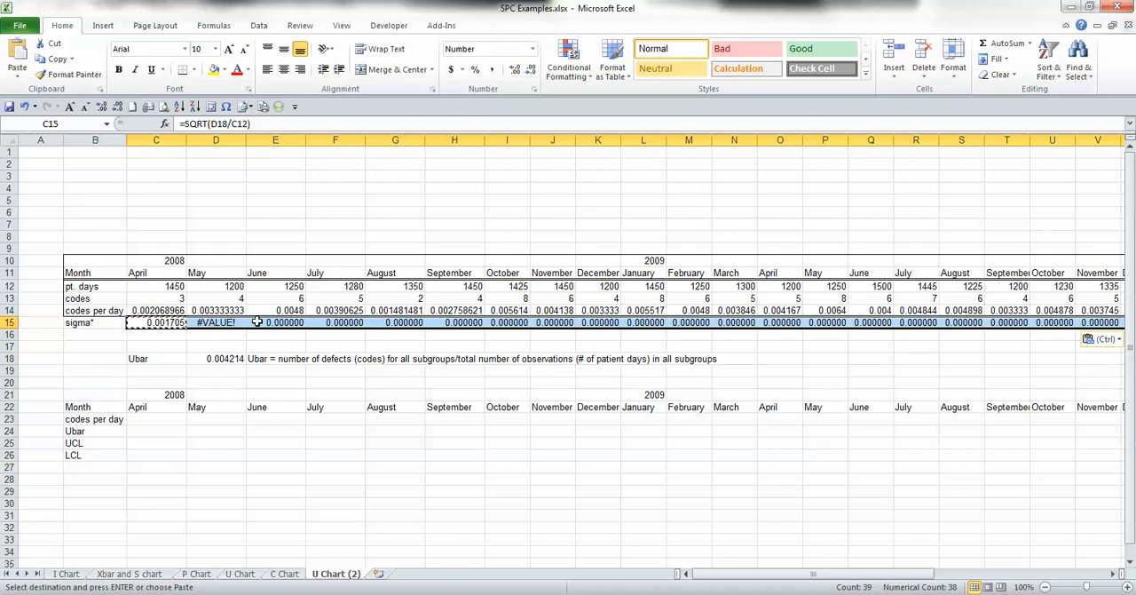
Step: Make the Ubar reference in the April sigma formula in C15 absolute, giving =SQRT($D$18/C12)
left_click(152, 322)
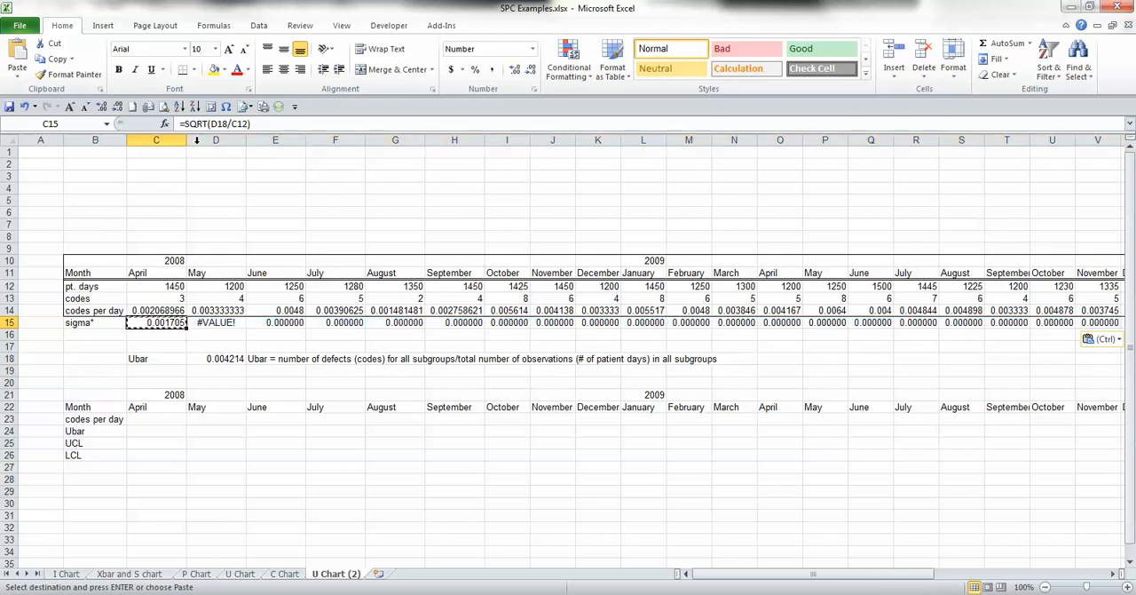
left_click(220, 125)
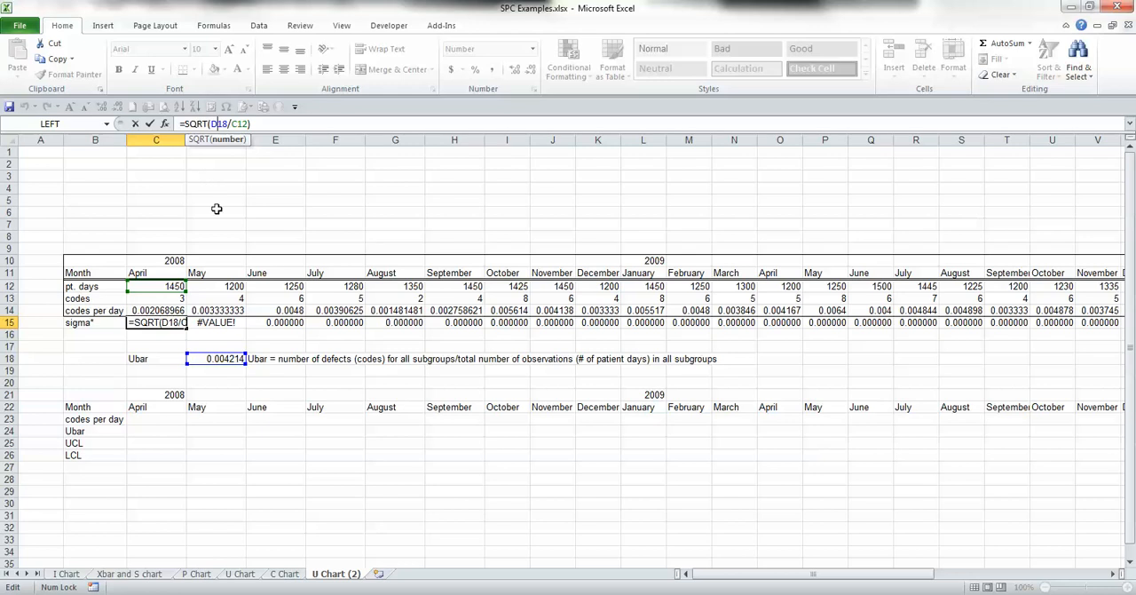
key("F4")
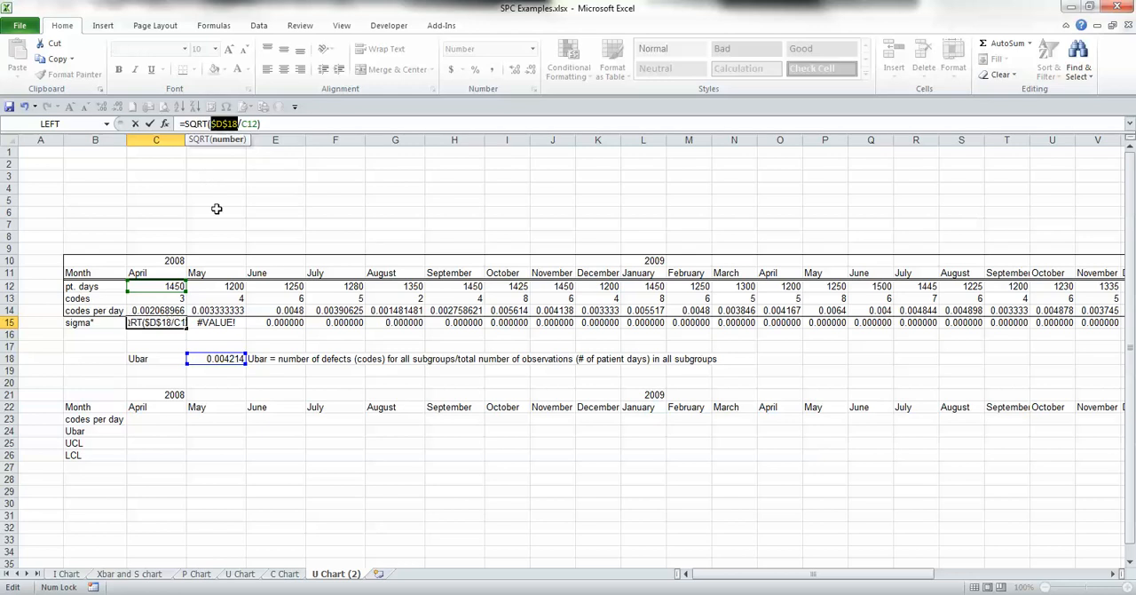
key("Return")
Step: Enter the note "s = sqrt(Ubar/n)" in cell B16 below the sigma label
key("Left")
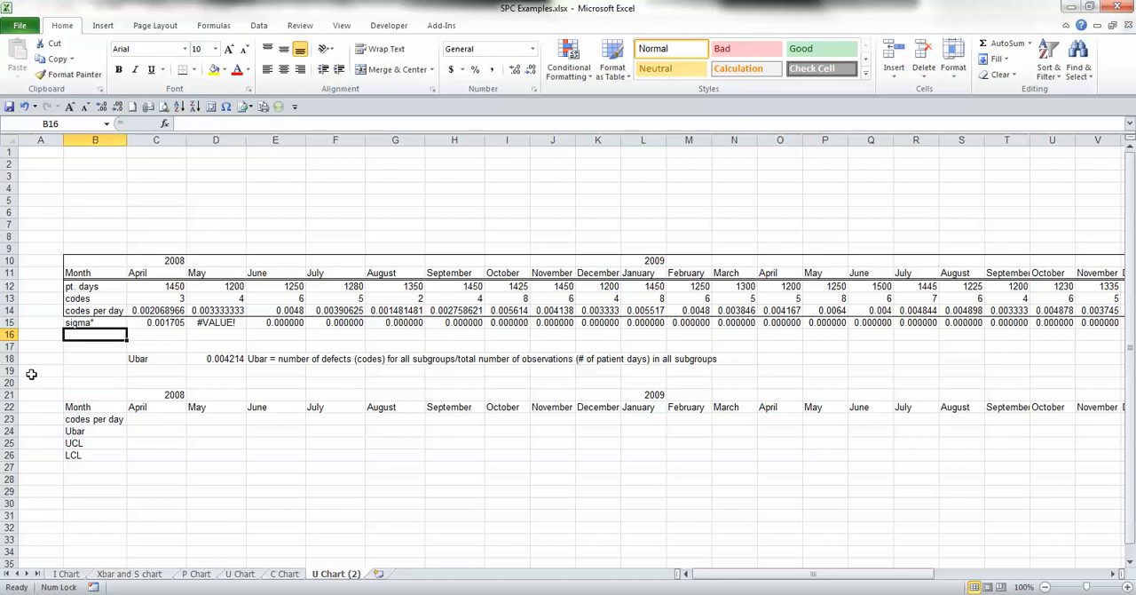
type("s = sqrt(Ubar/n")
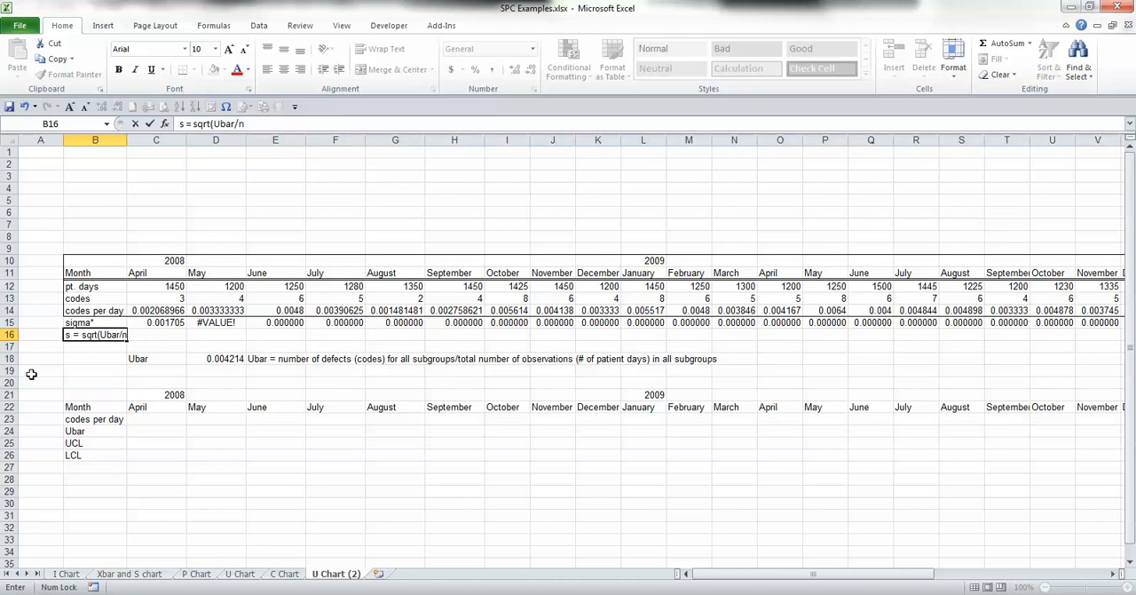
key("Return")
Step: Colour the text of the sigma note in B16 and the Ubar note in E18 red
key("Up")
left_click(271, 359, "ctrl")
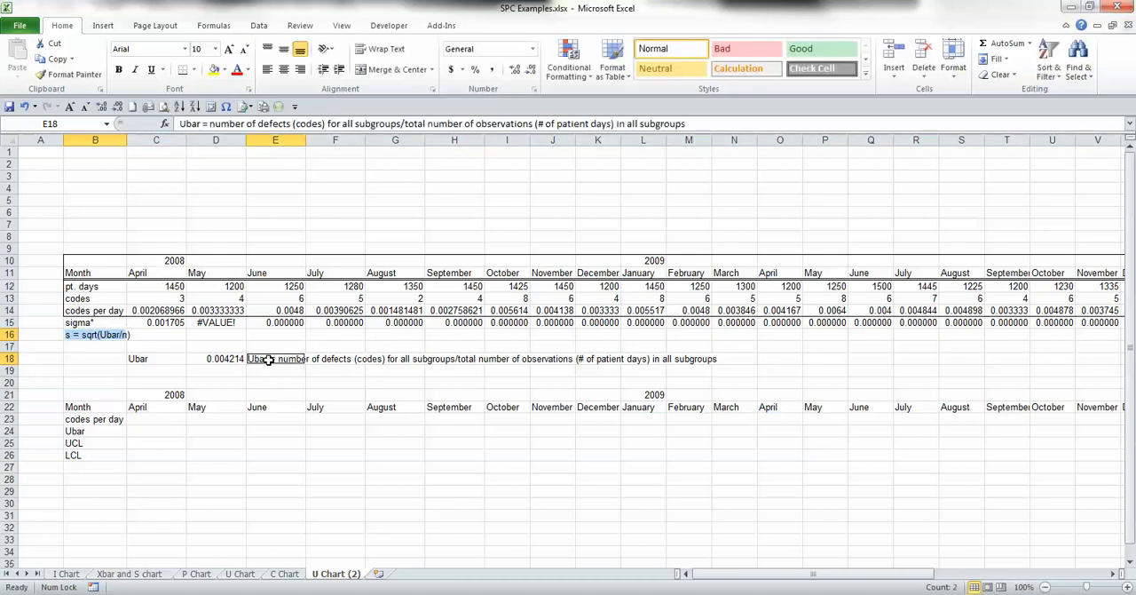
left_click(238, 74)
Step: Copy the corrected April sigma formula from C15 to all remaining months, D15 through AO15
left_click(163, 321)
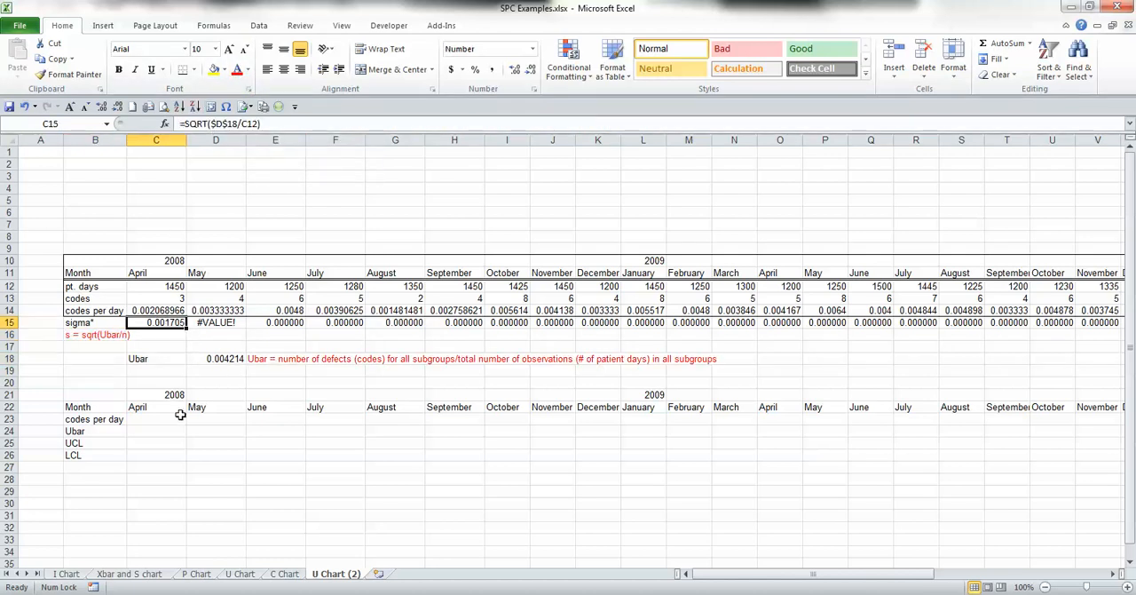
key("ctrl+c")
key("Right")
key("ctrl+shift+Right")
key("ctrl+shift+Right")
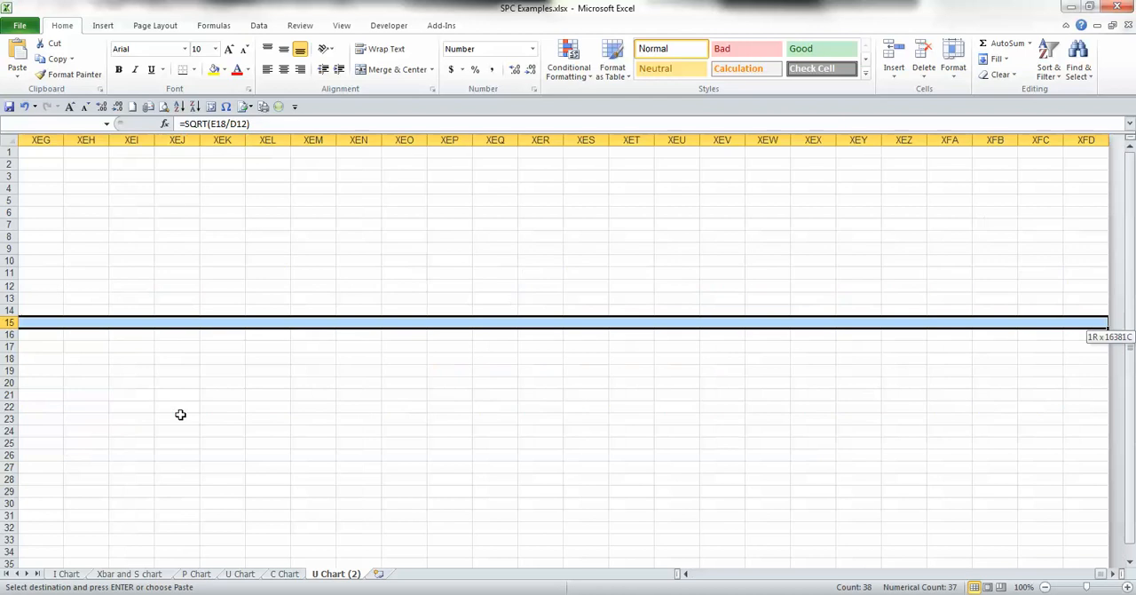
key("ctrl+shift+Left")
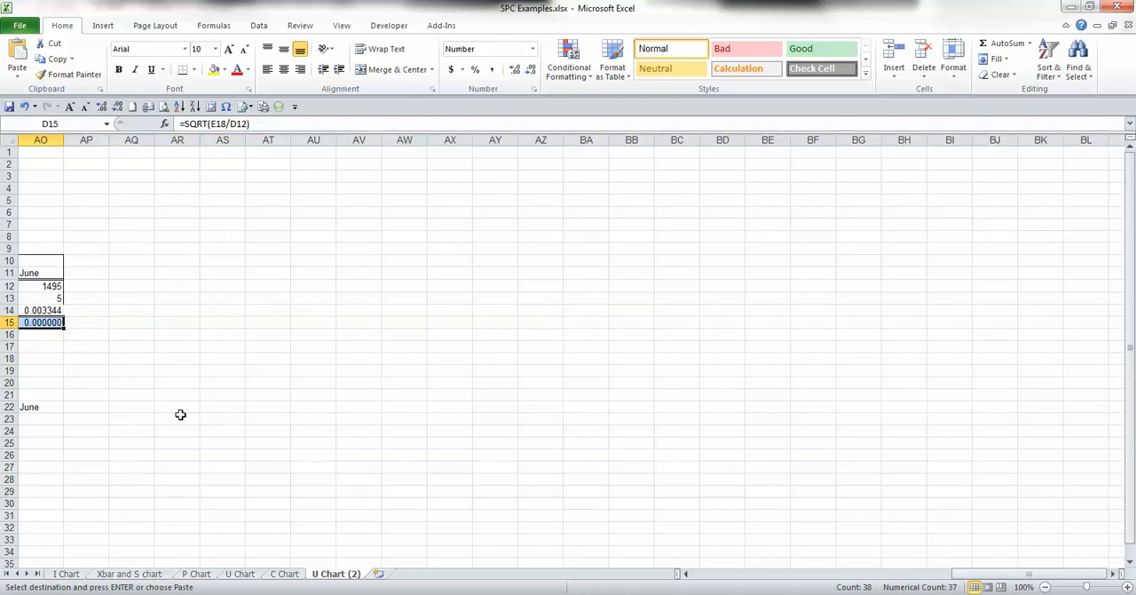
key("ctrl+v")
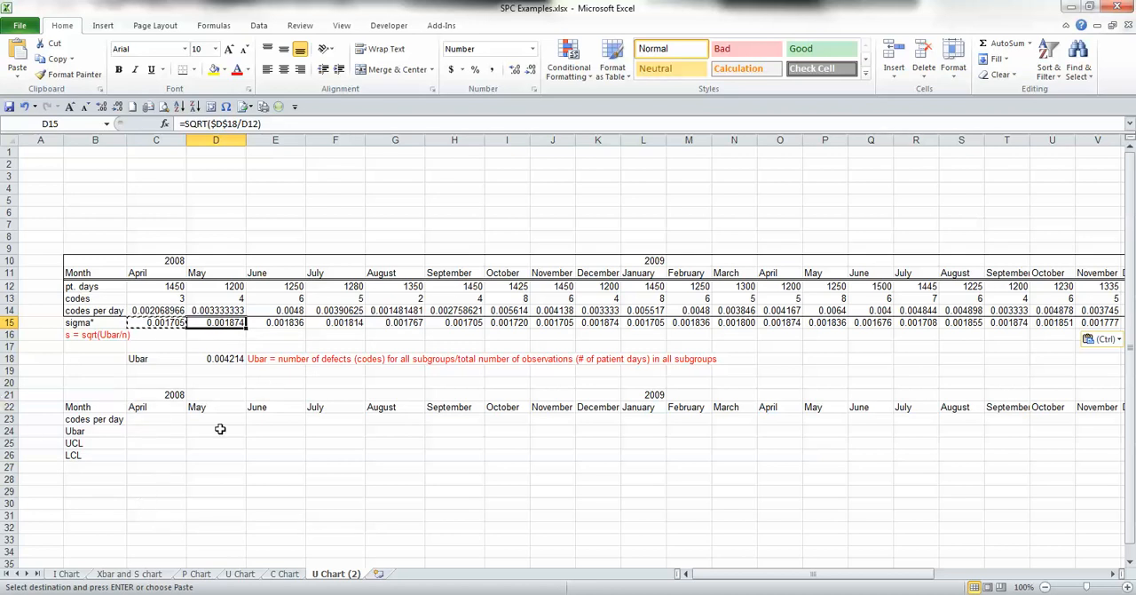
Step: Copy the codes-per-day results in C14:AO14 and paste them as values only into row 23, starting at C23
left_click(98, 315)
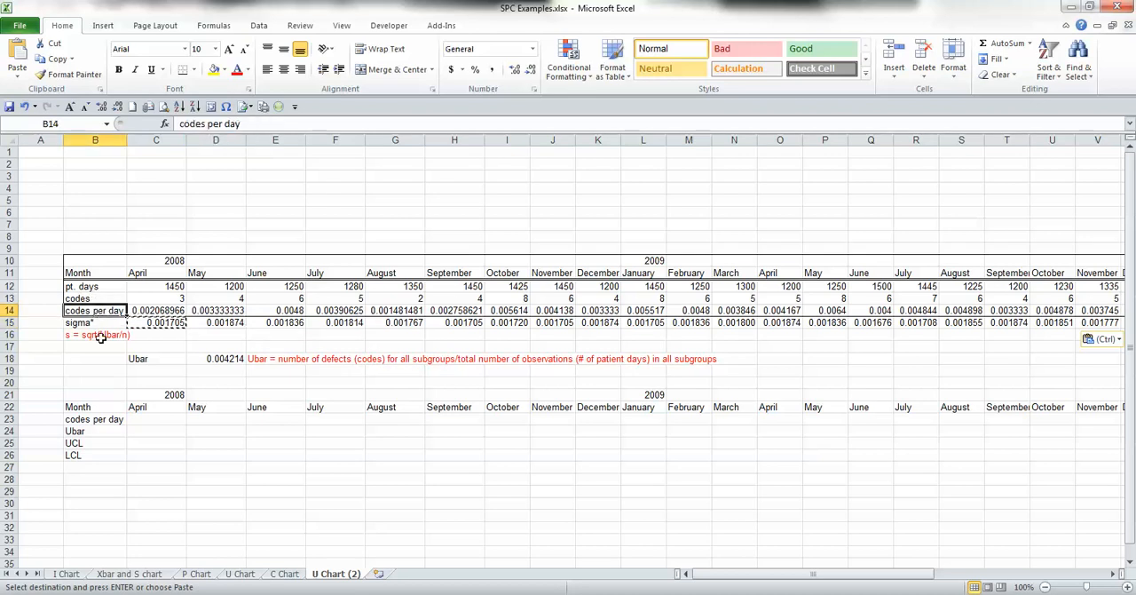
key("Right")
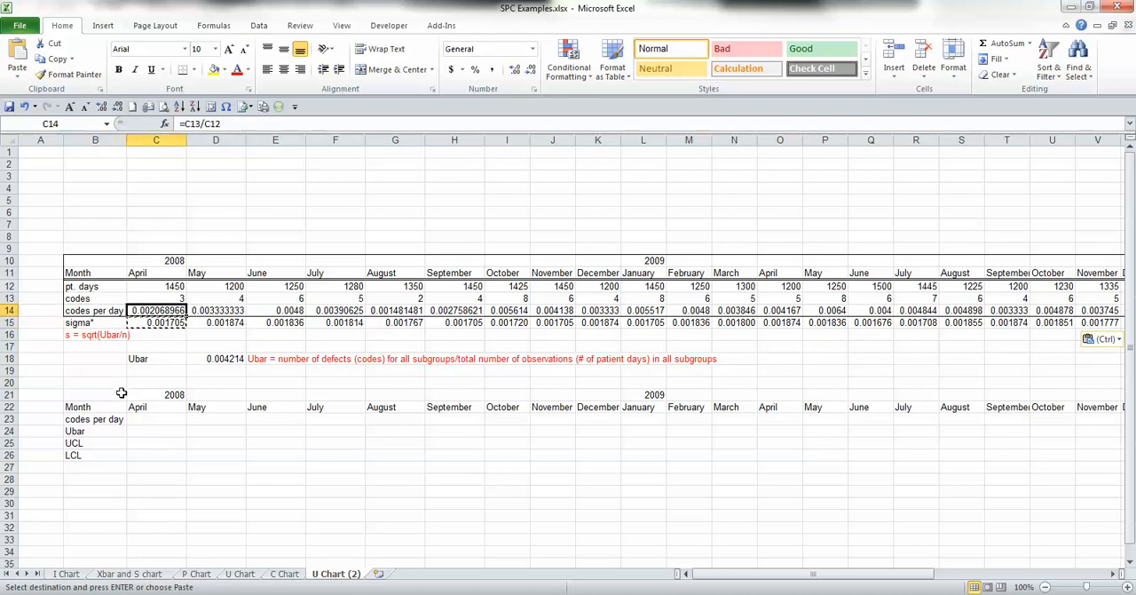
key("ctrl+shift+Right")
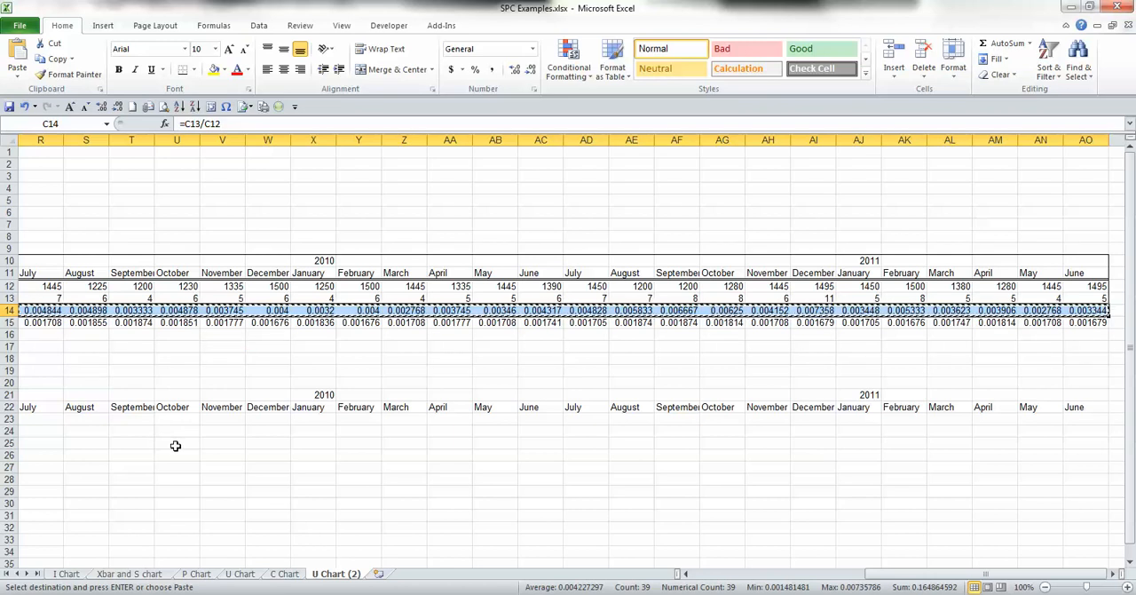
key("Left")
left_click(124, 419)
key("alt")
key("e")
key("s")
left_click(479, 325)
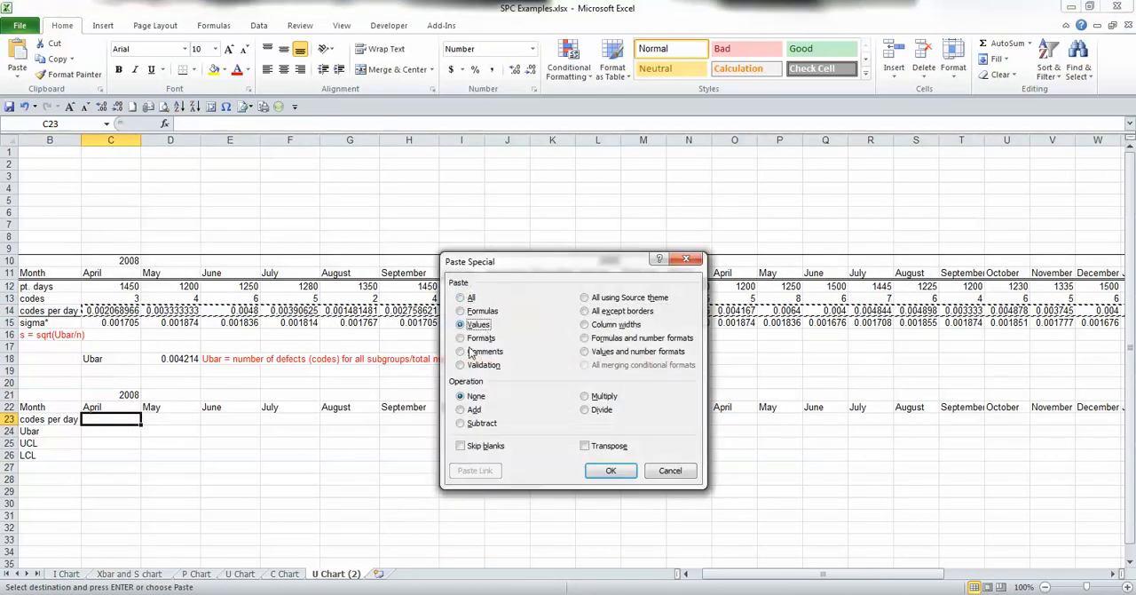
left_click(611, 471)
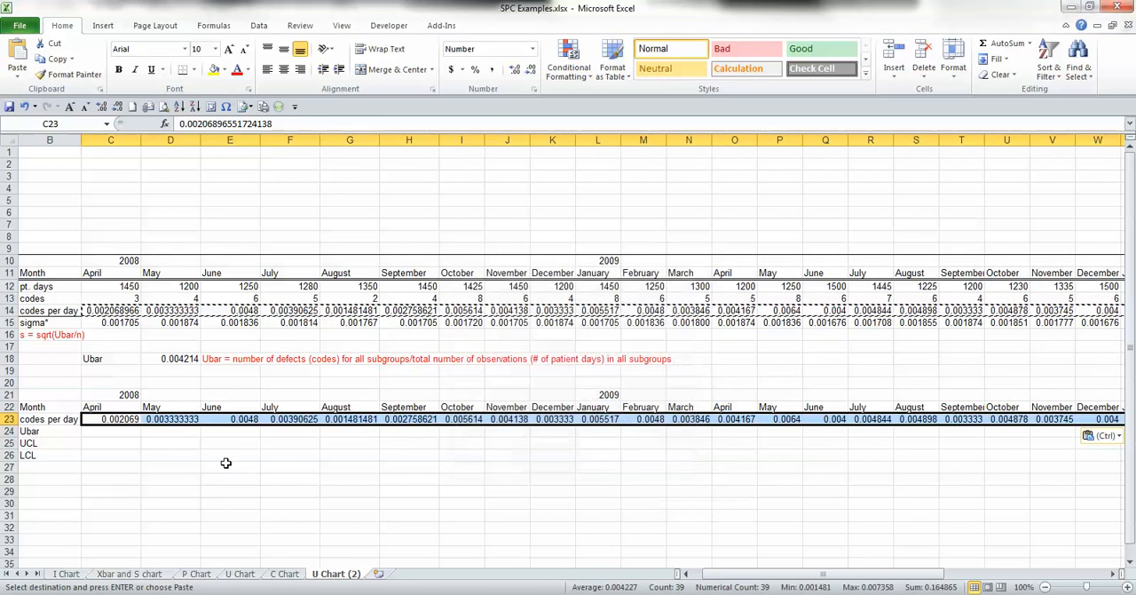
Step: Fill the April Ubar cell C24 in the lower table with the absolute reference =$D$18
left_click(118, 433)
type("=")
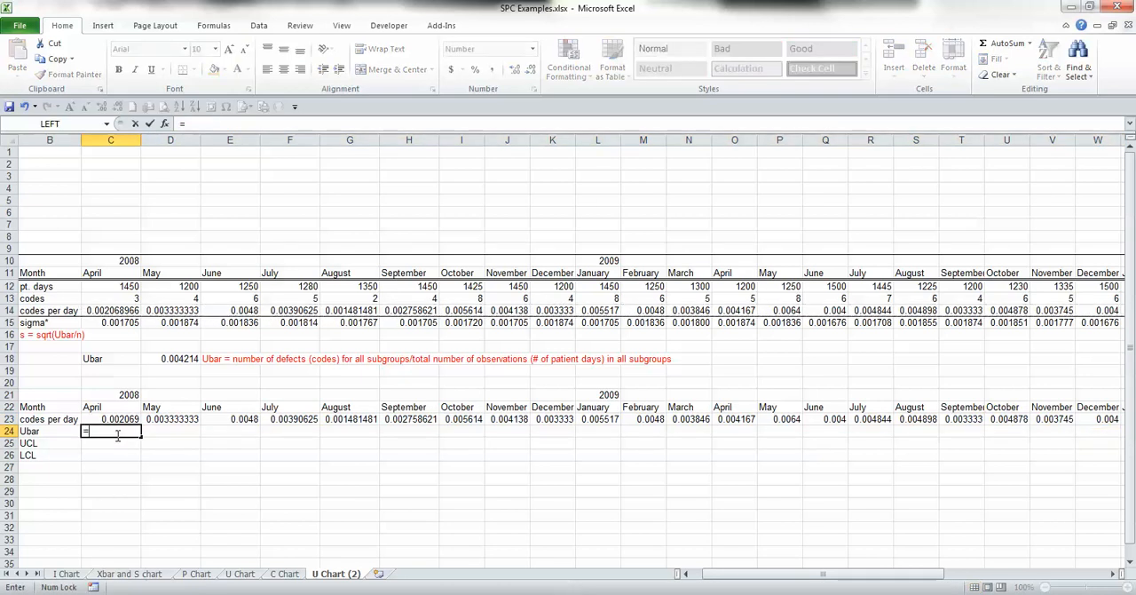
left_click(164, 359)
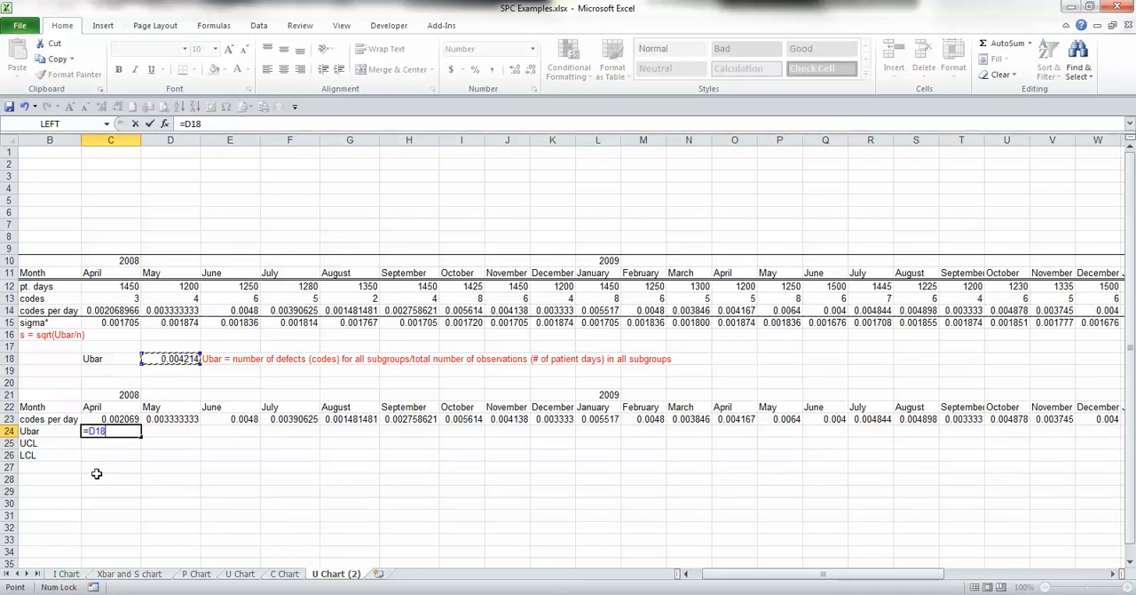
key("F4")
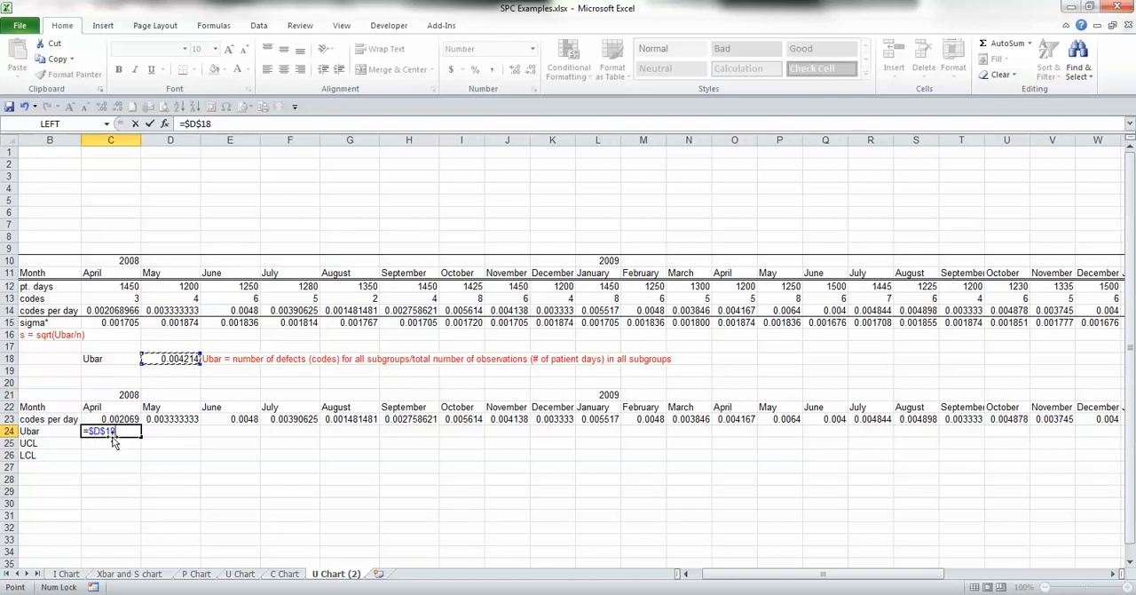
key("ctrl+Return")
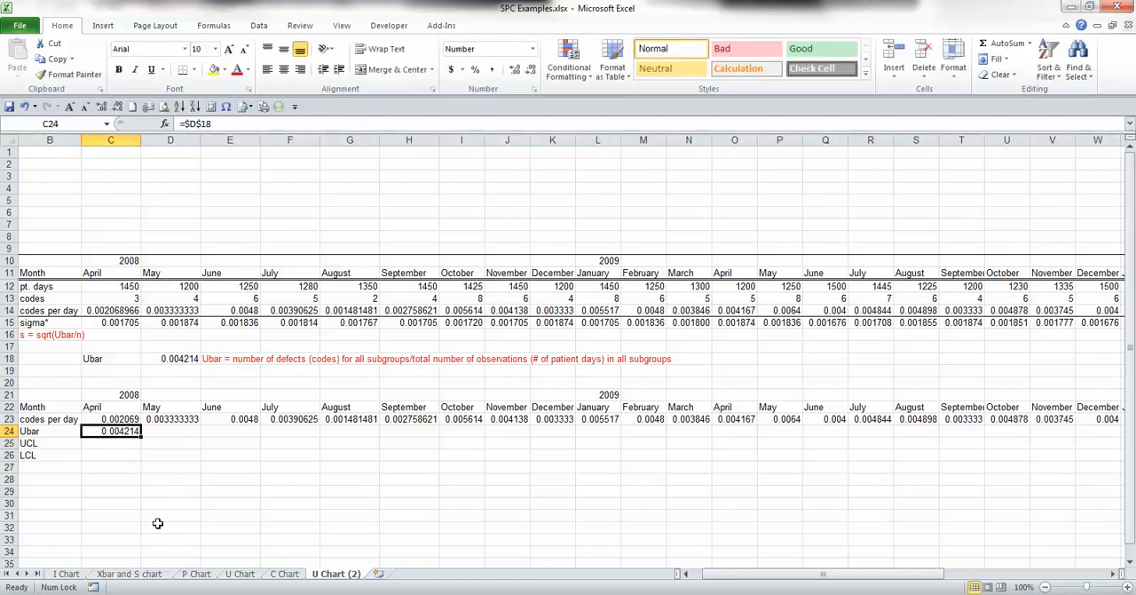
Step: Copy the April Ubar reference from C24 to all remaining months, D24 through AO24
key("ctrl+c")
key("Right")
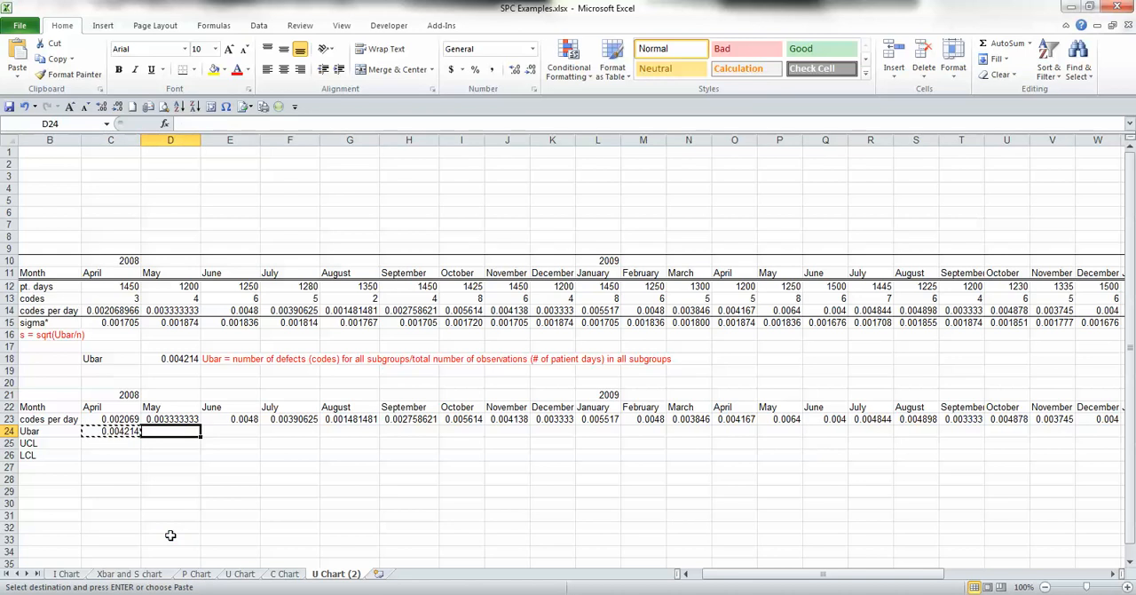
key("shift+Right")
key("shift+Right")
key("shift+Right")
key("shift+Right")
key("shift+Right")
key("shift+Right")
key("shift+Right")
key("shift+Right")
key("shift+Right")
key("shift+Right")
key("shift+Right")
key("shift+Right")
key("shift+Right")
key("shift+Right")
key("shift+Right")
key("shift+Right")
key("shift+Right")
key("shift+Right")
key("shift+Right")
key("shift+Right")
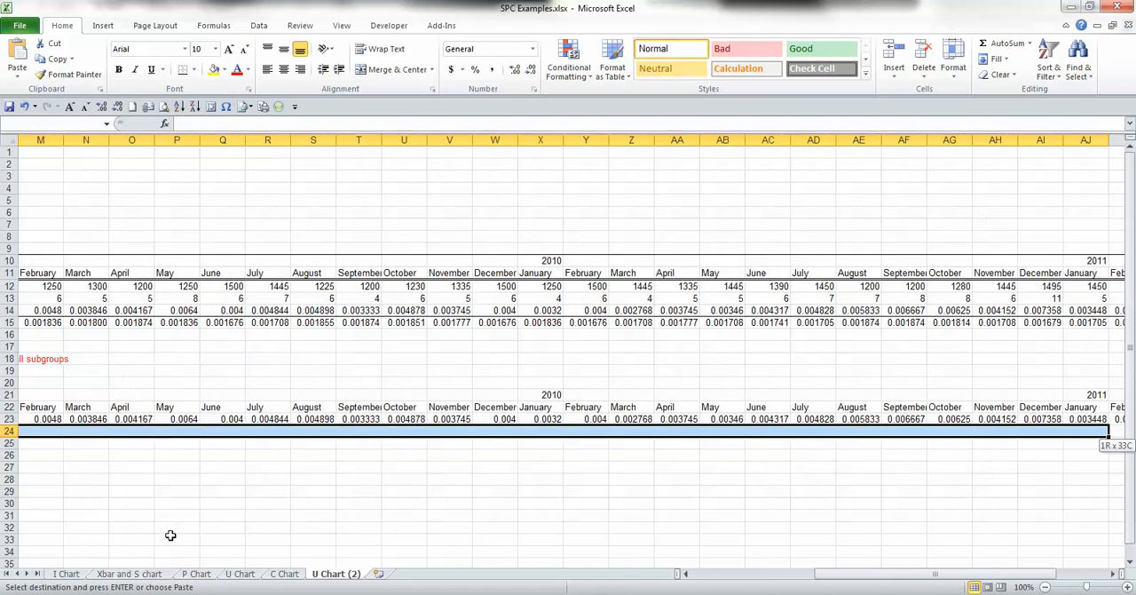
key("shift+Left")
key("shift+Left")
key("shift+Left")
key("shift+Left")
key("shift+Left")
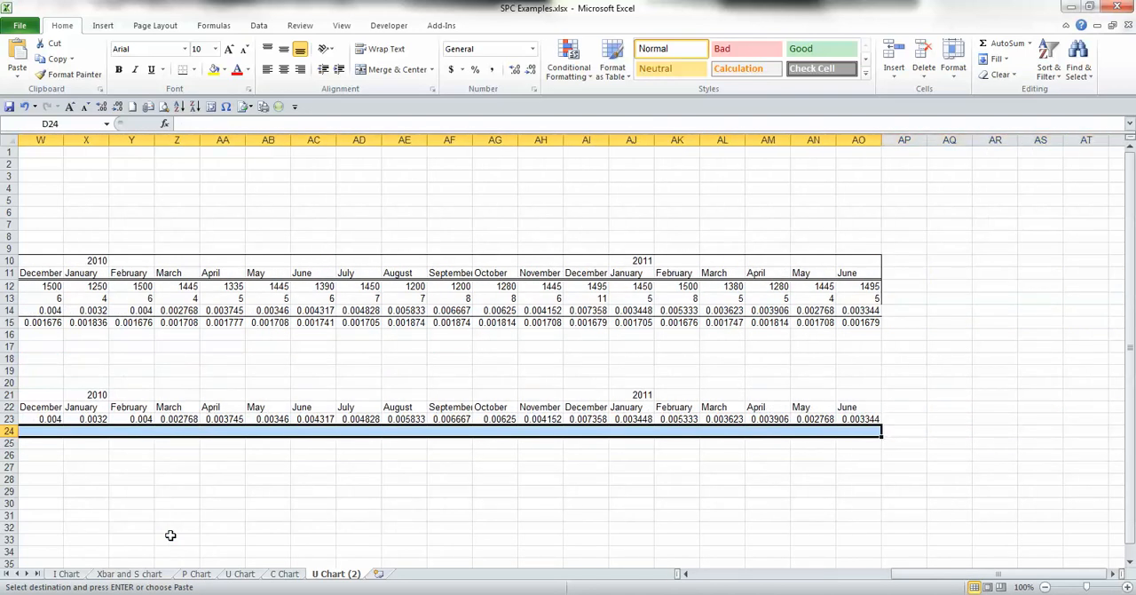
key("ctrl+v")
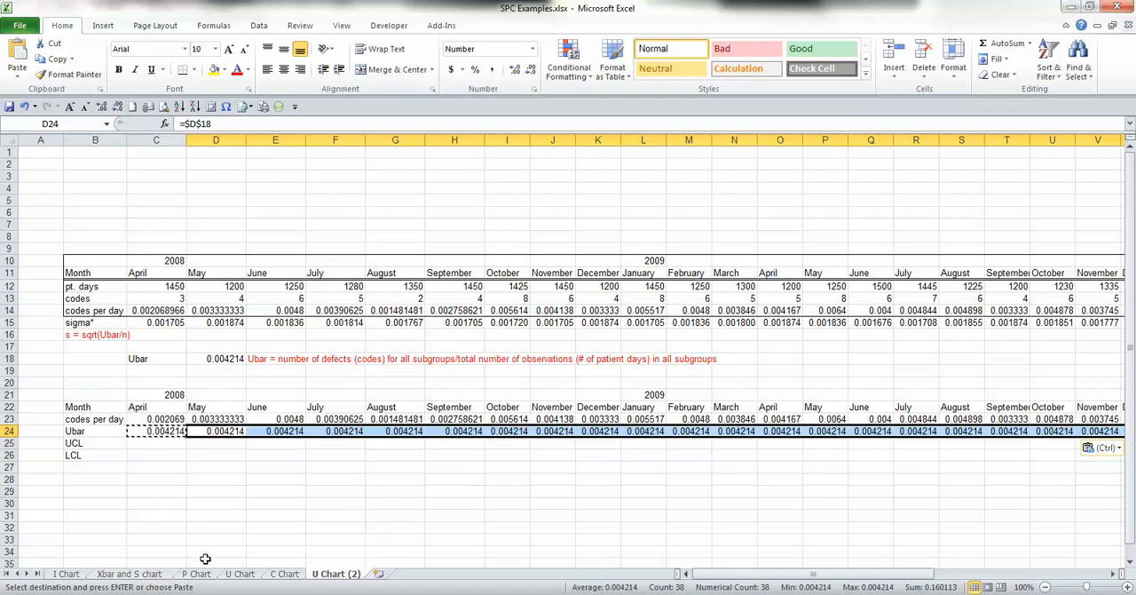
Step: Calculate the April UCL in C25 with the formula =C24+(3*C15), accepting the proposed closing parenthesis
left_click(155, 443)
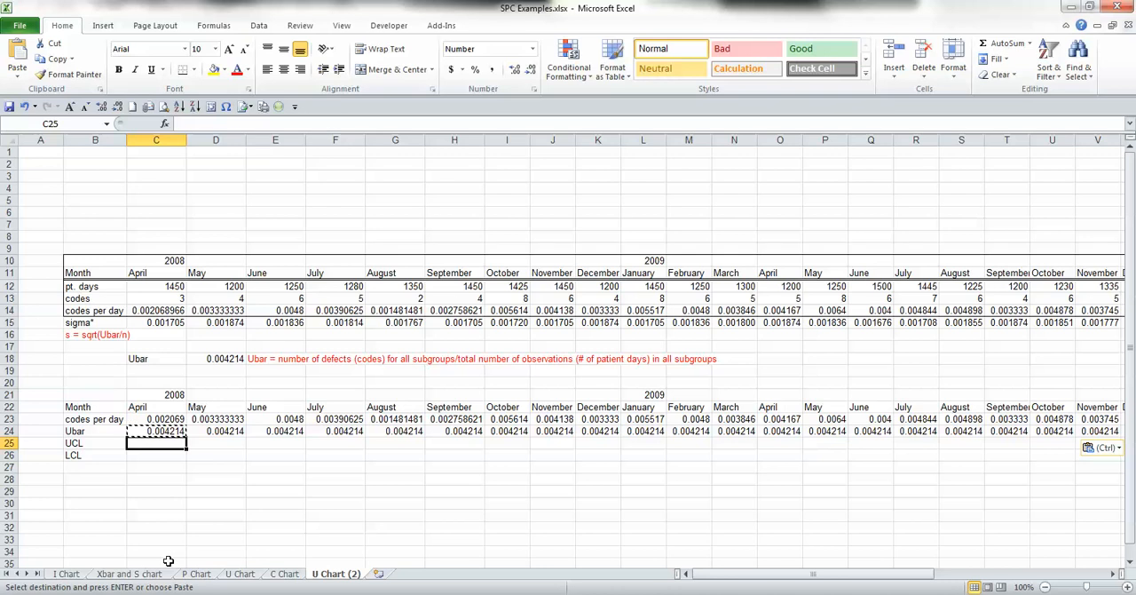
type("=")
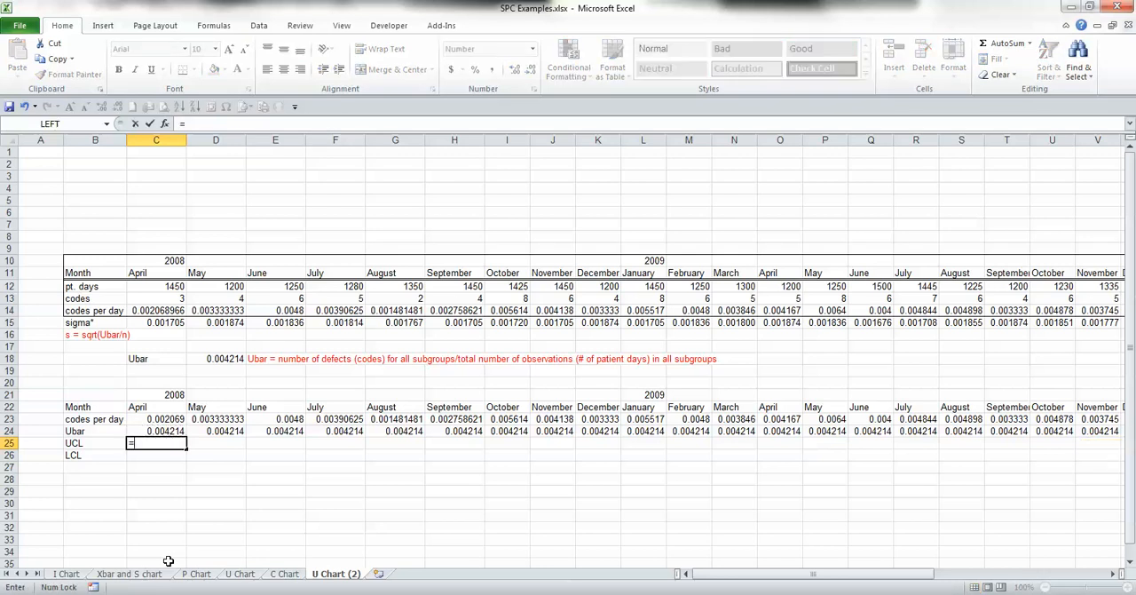
left_click(161, 431)
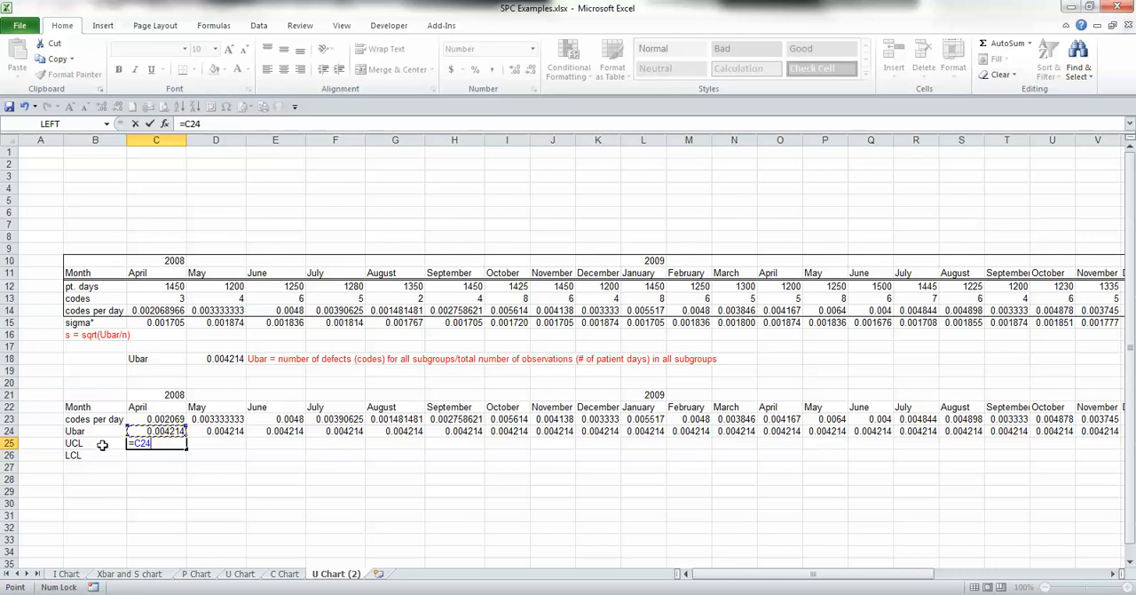
type("+(3*")
left_click(163, 323)
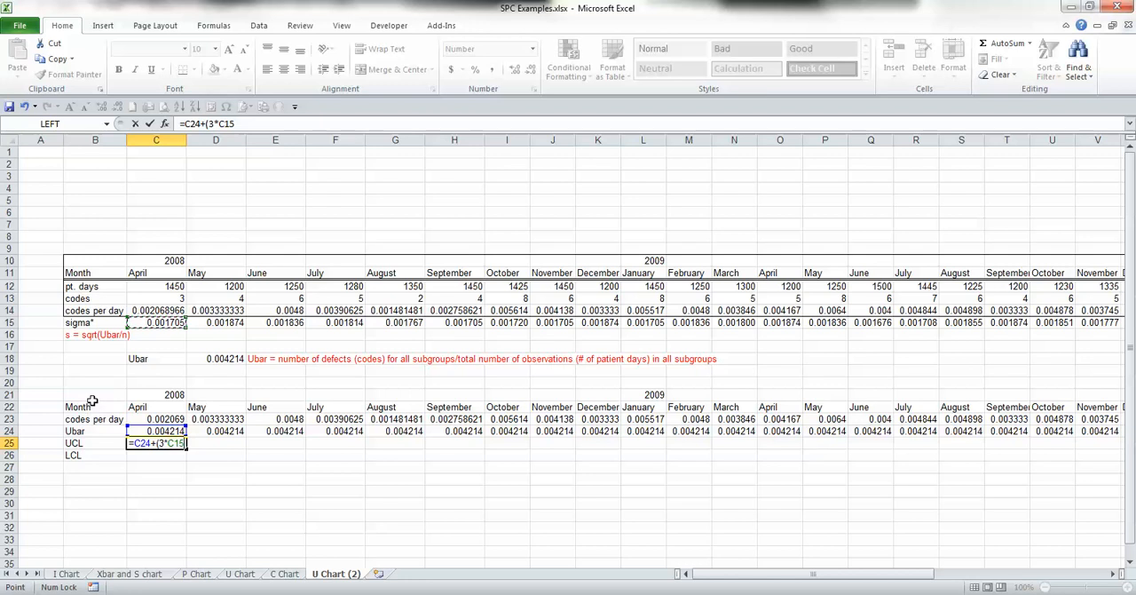
key("Return")
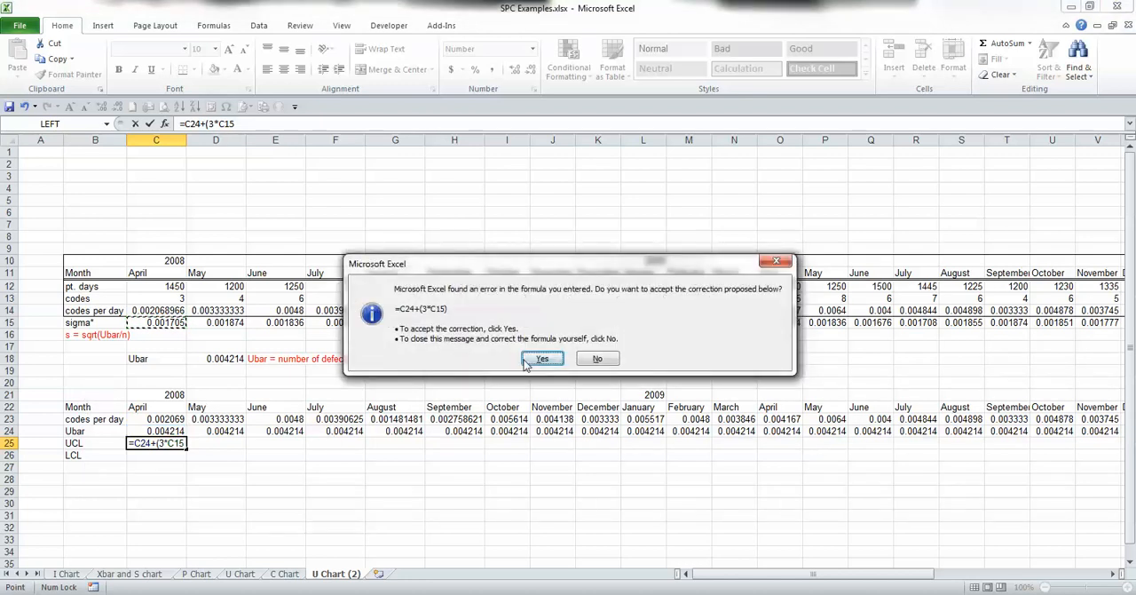
left_click(536, 358)
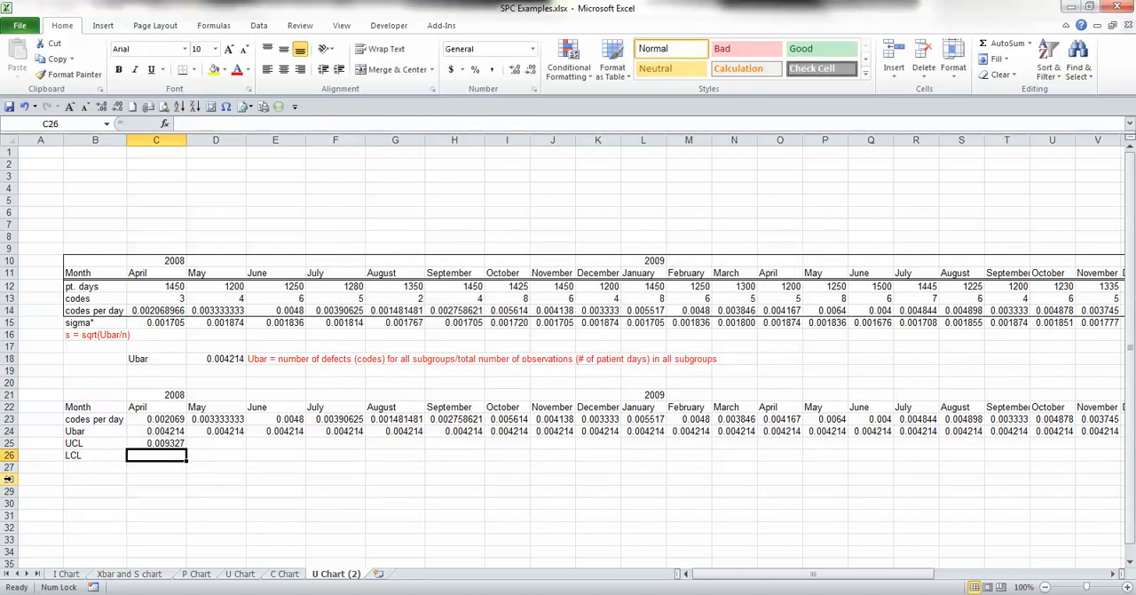
Step: Copy the April UCL formula from C25 to all remaining months, D25 through AO25
key("Up")
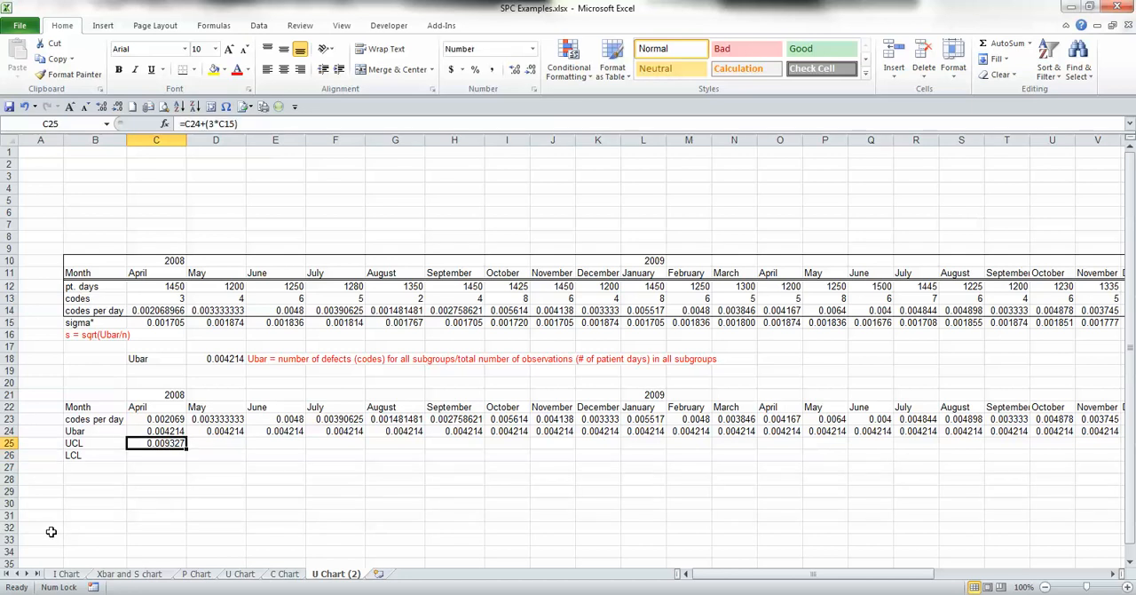
key("ctrl+c")
key("Right")
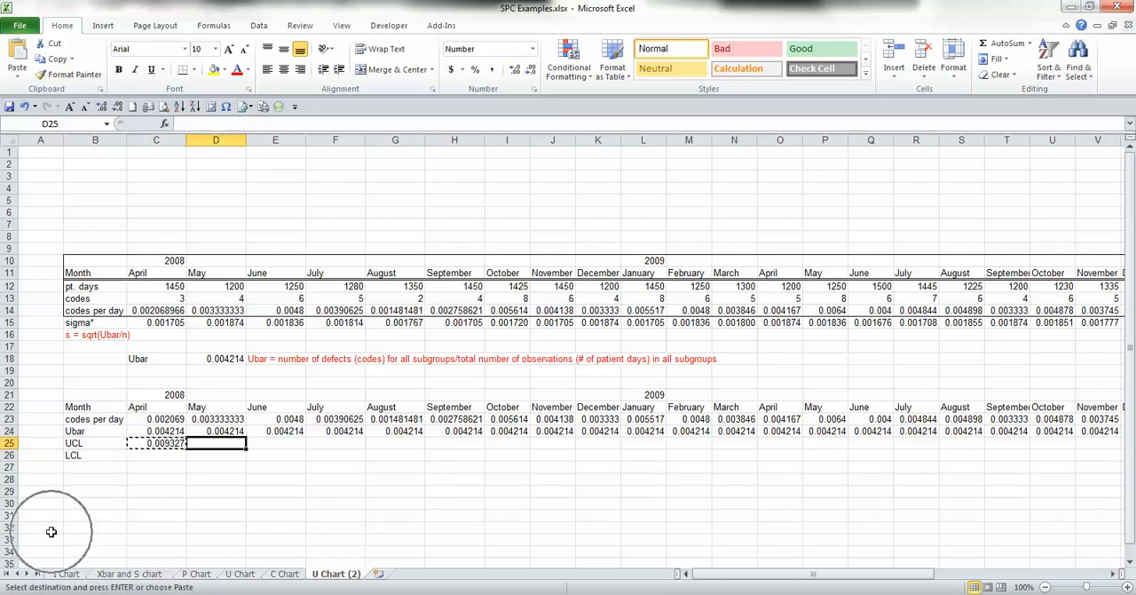
key("shift+Right")
key("shift+Right")
key("shift+Right")
key("shift+Right")
key("shift+Right")
key("shift+Right")
key("shift+Right")
key("shift+Right")
key("shift+Right")
key("shift+Right")
key("shift+Right")
key("shift+Right")
key("shift+Right")
key("shift+Right")
key("shift+Right")
key("shift+Right")
key("shift+Right")
key("shift+Right")
key("shift+Right")
key("shift+Right")
key("shift+Right")
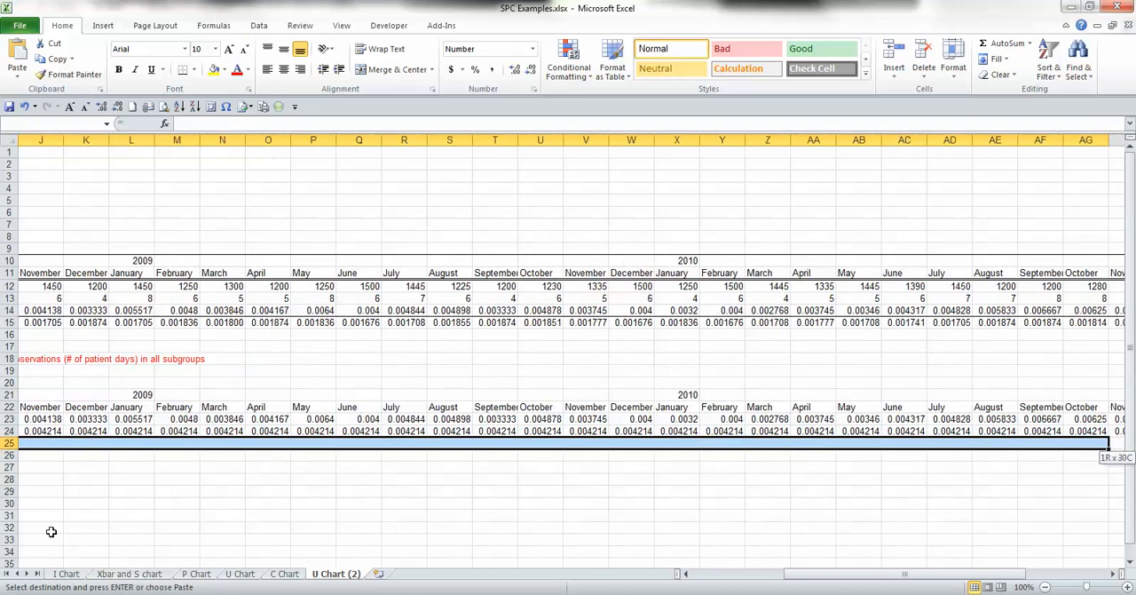
key("shift+Right")
key("shift+Right")
key("shift+Right")
key("shift+Right")
key("shift+Right")
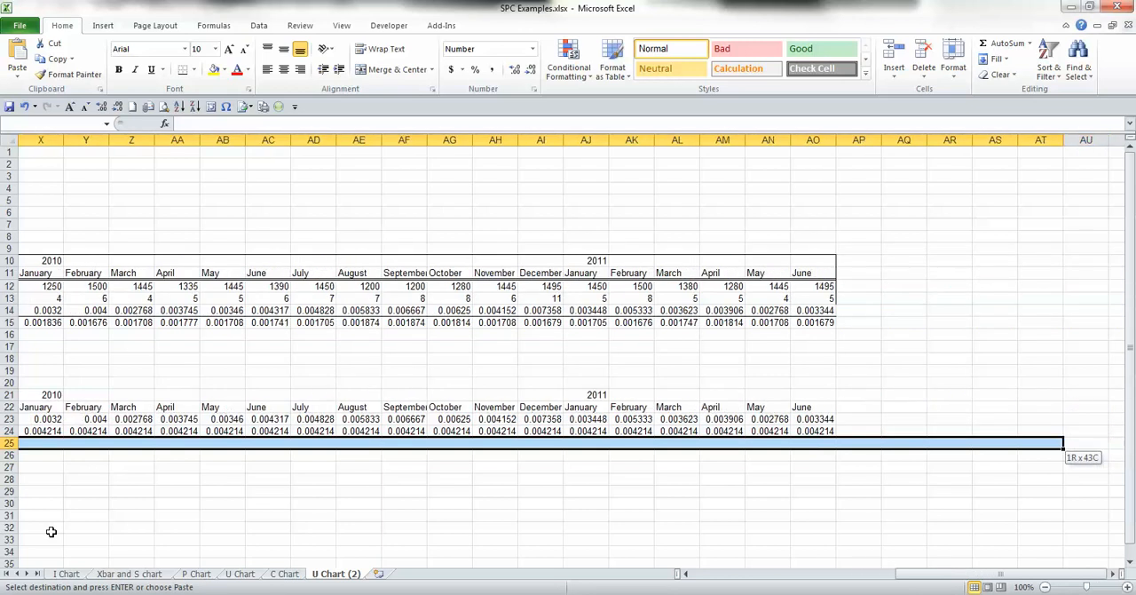
key("ctrl+v")
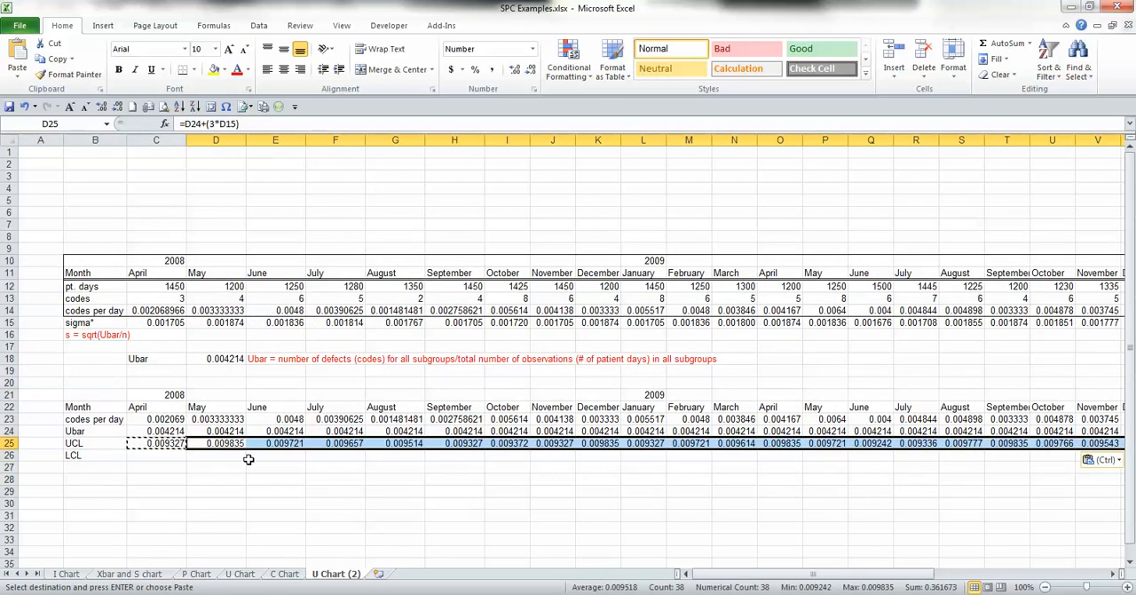
Step: Review the April UCL formula in C25, the Ubar values in row 24 and the Ubar formula in D18
left_click(169, 449)
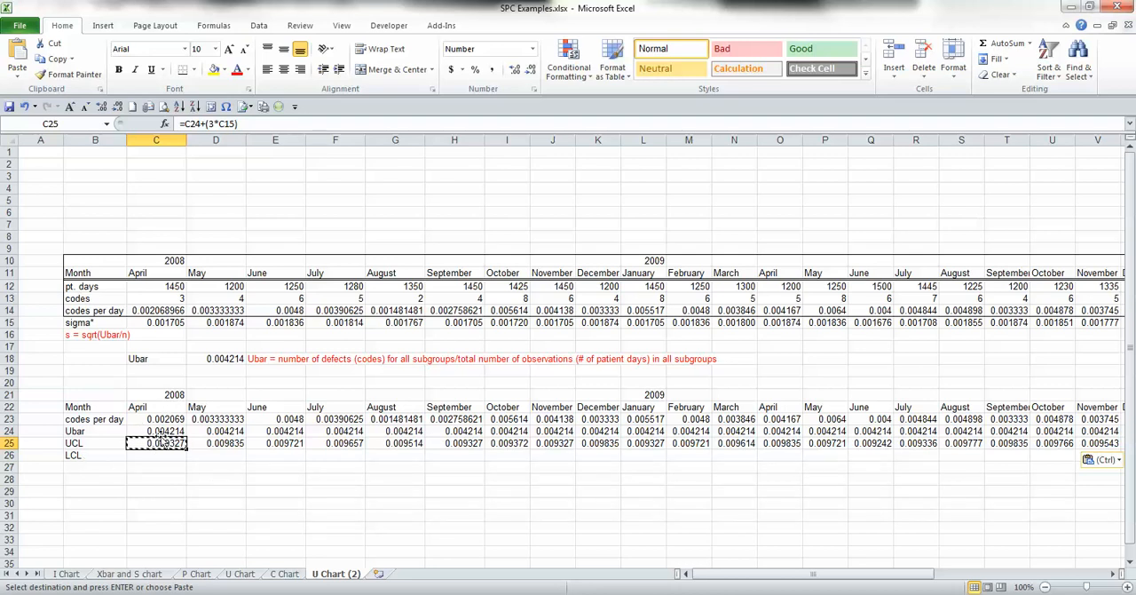
left_click(71, 430)
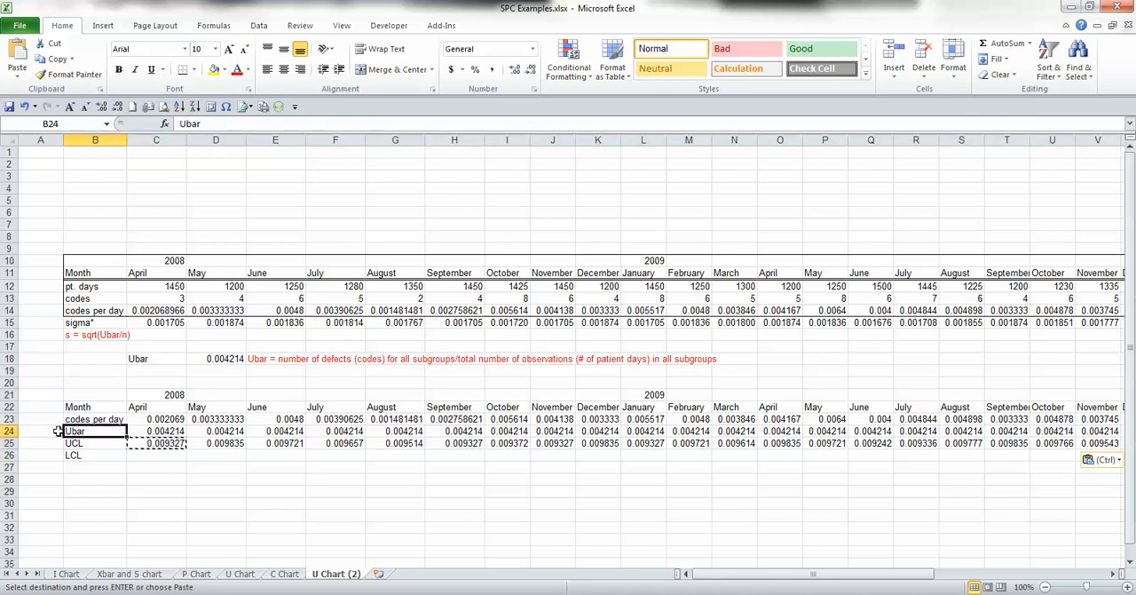
left_click(23, 431)
left_click(10, 430)
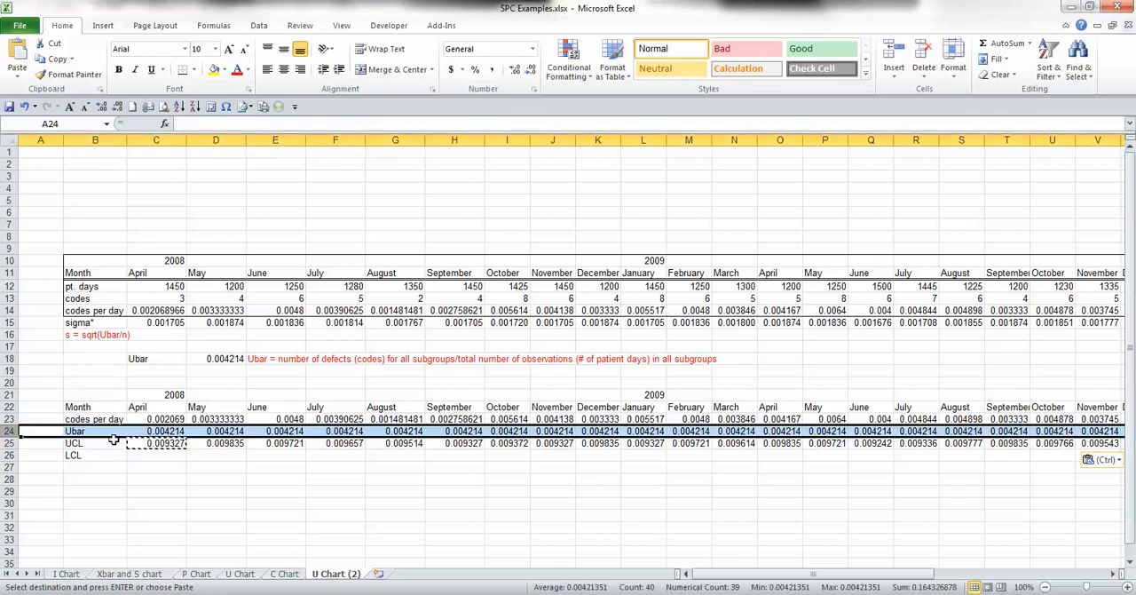
left_click(154, 442)
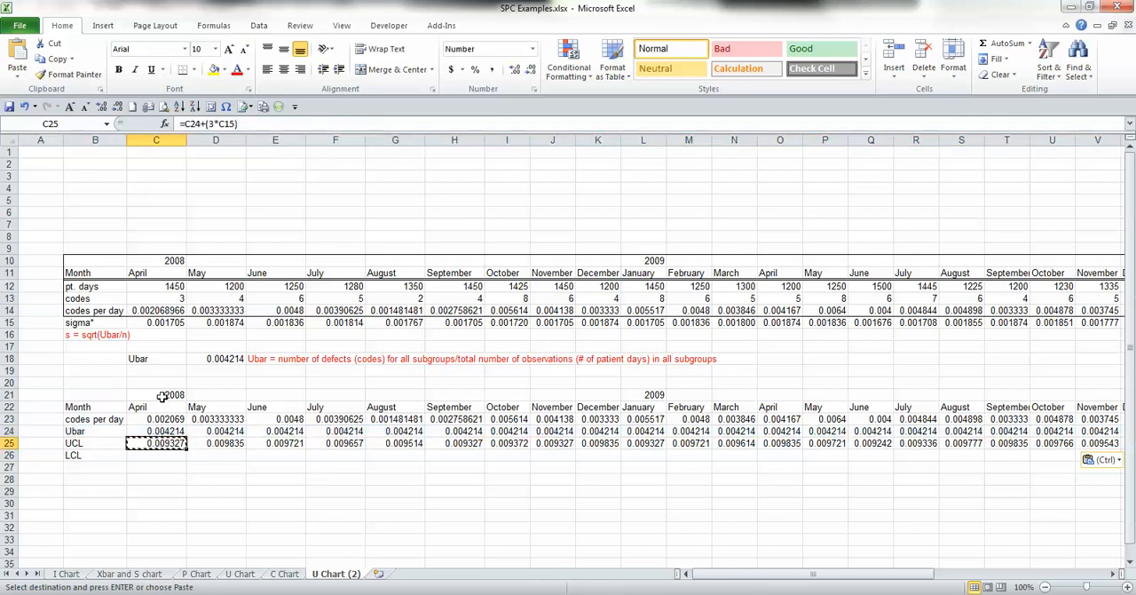
left_click(199, 359)
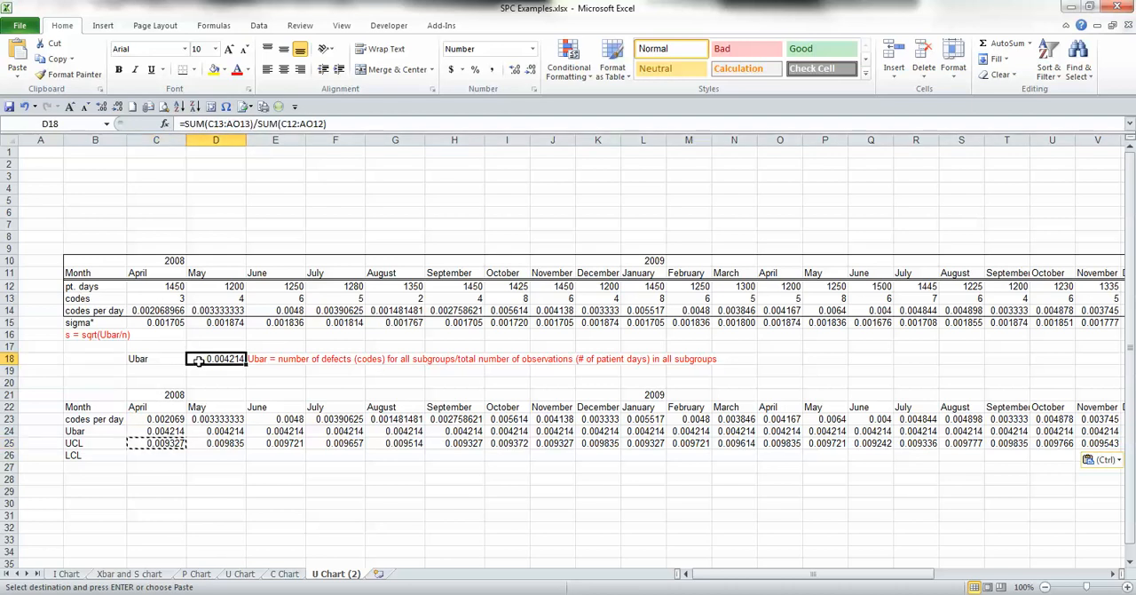
key("Escape")
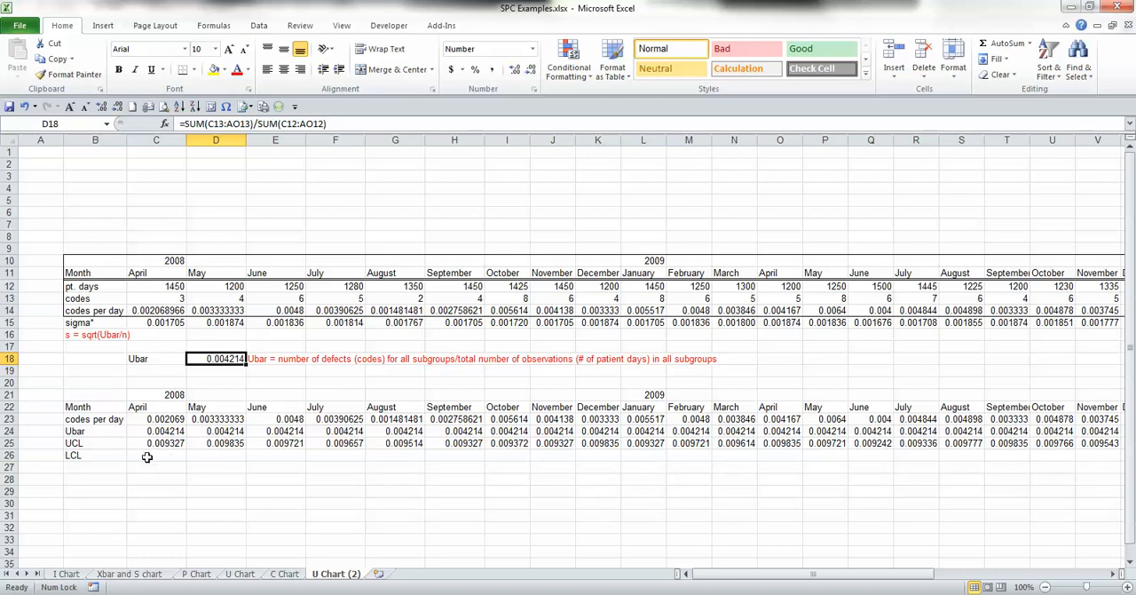
Step: Start a MAX function in the April LCL cell C26 and open its function arguments
left_click(147, 457)
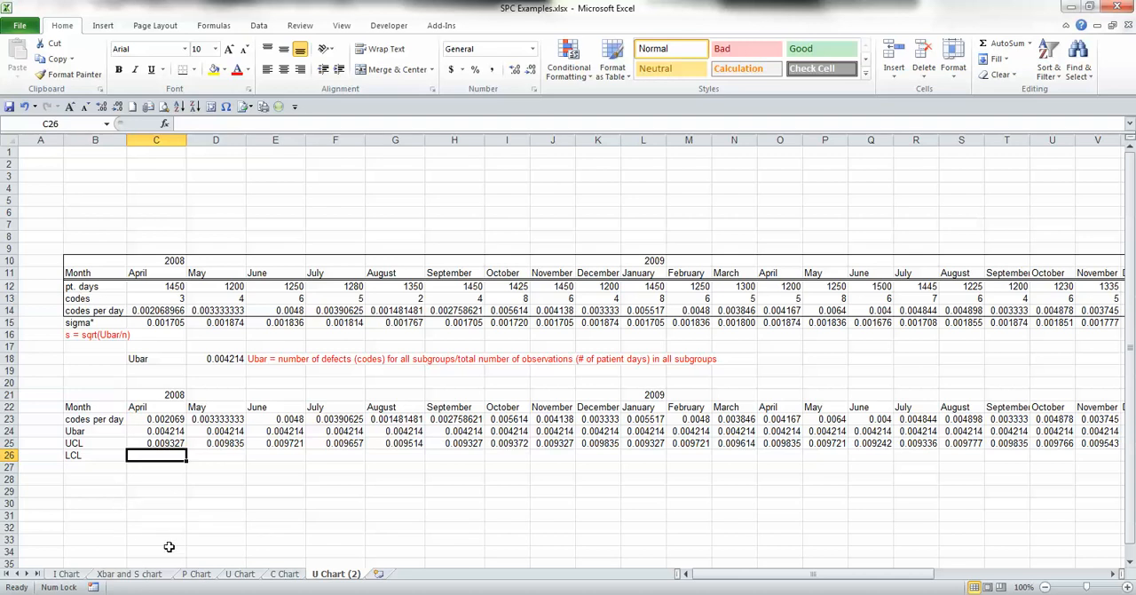
type("=")
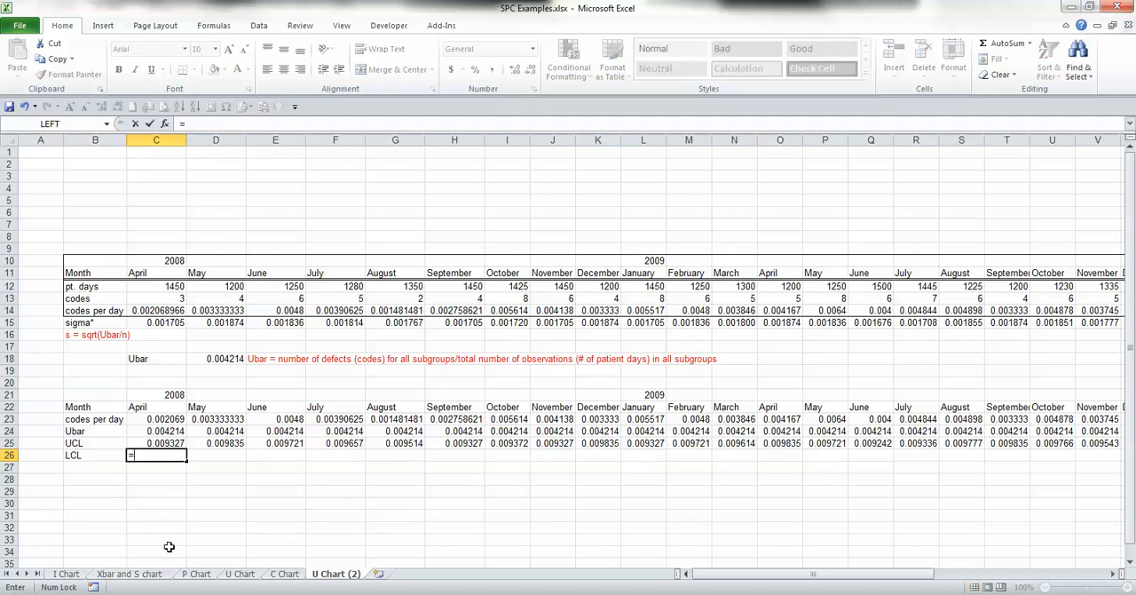
type("max")
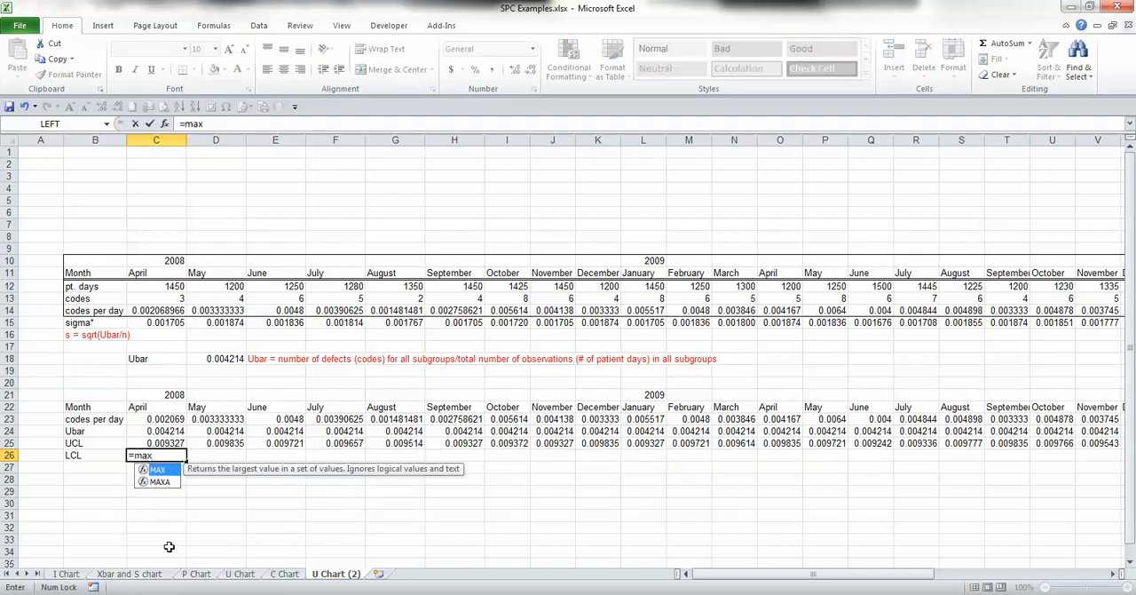
key("Tab")
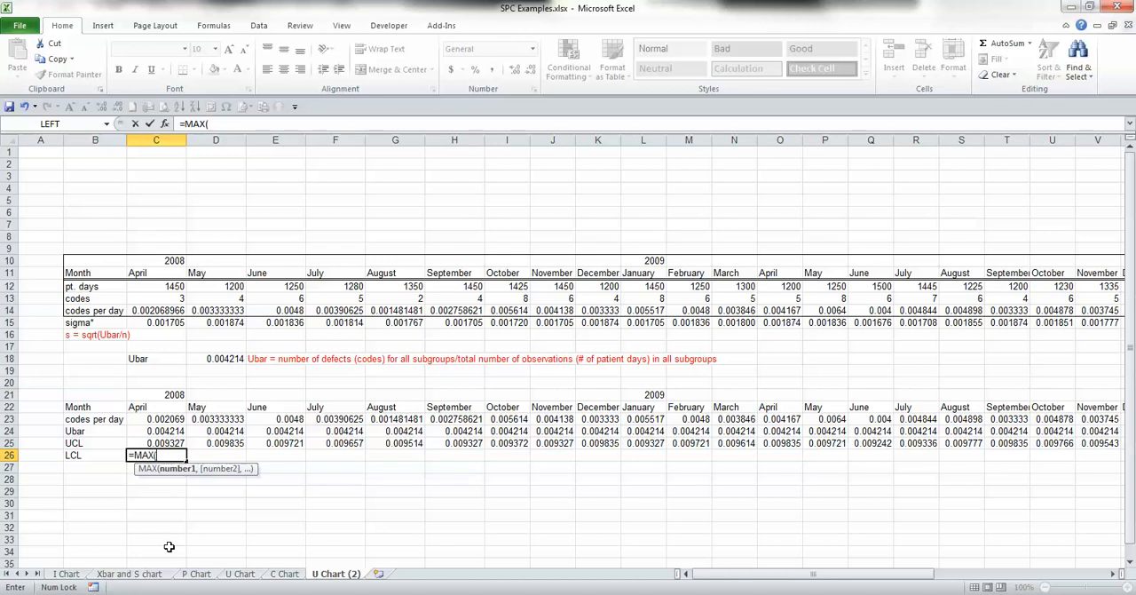
left_click(164, 124)
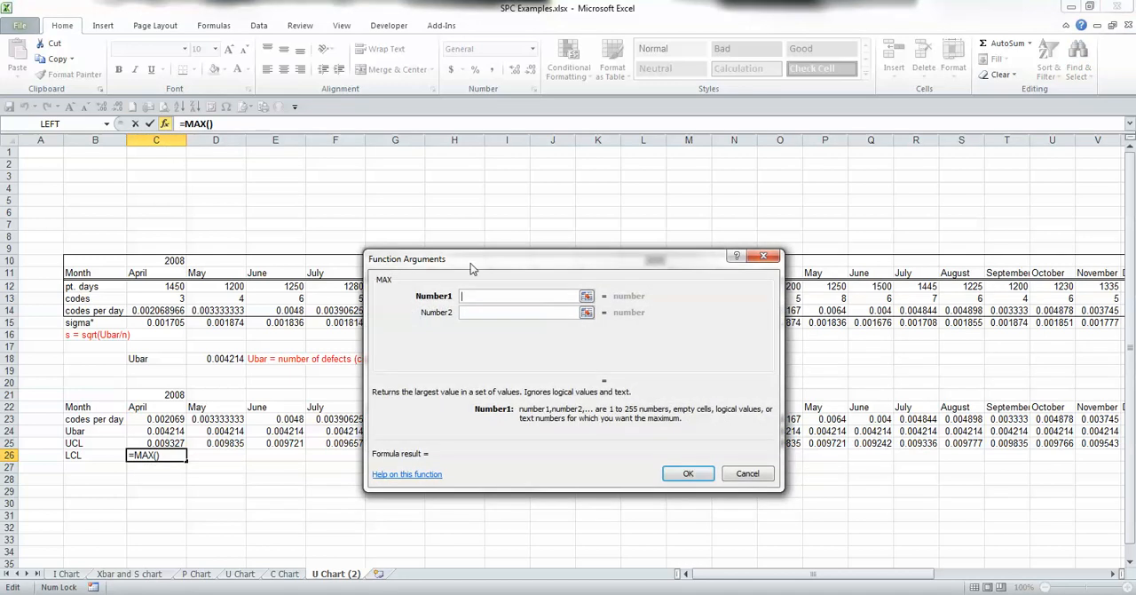
left_click_drag(470, 264, 525, 211)
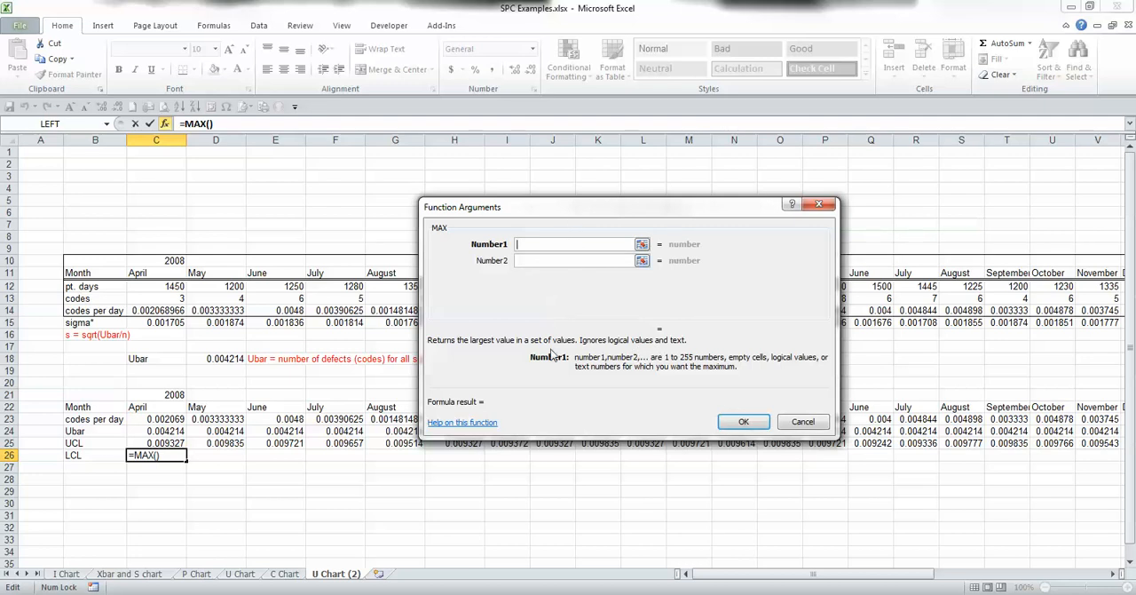
Step: Enter C24-(3*C15) as the first number of the MAX function
type("=")
key("BackSpace")
left_click(149, 432)
type("-(")
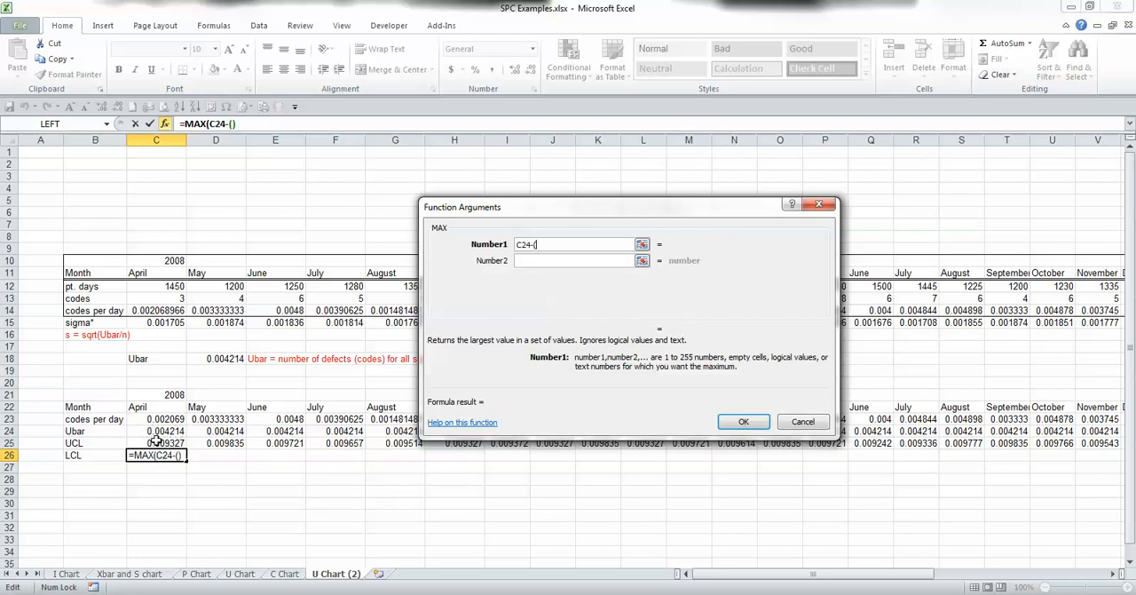
type("3*")
left_click(152, 325)
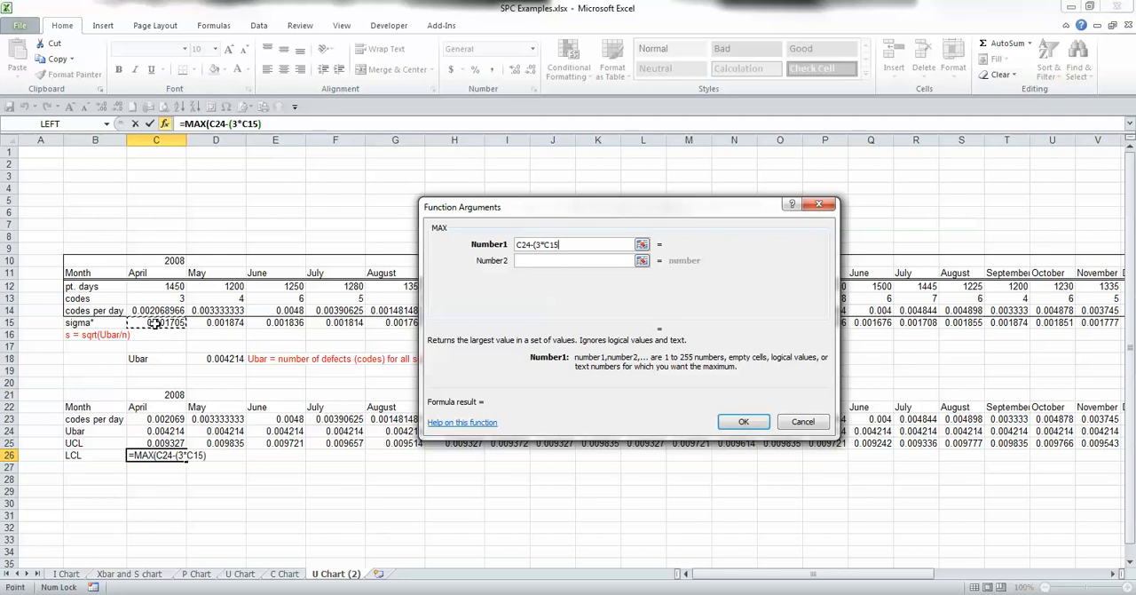
type(")")
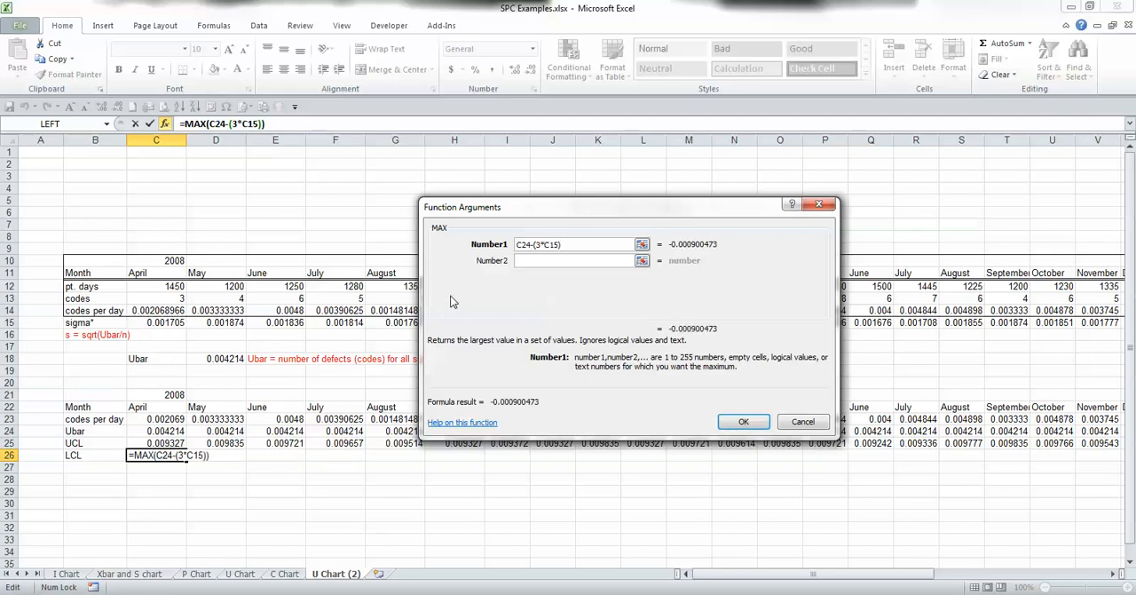
Step: Enter 0 as the second number of the MAX function and accept the LCL formula
left_click(546, 262)
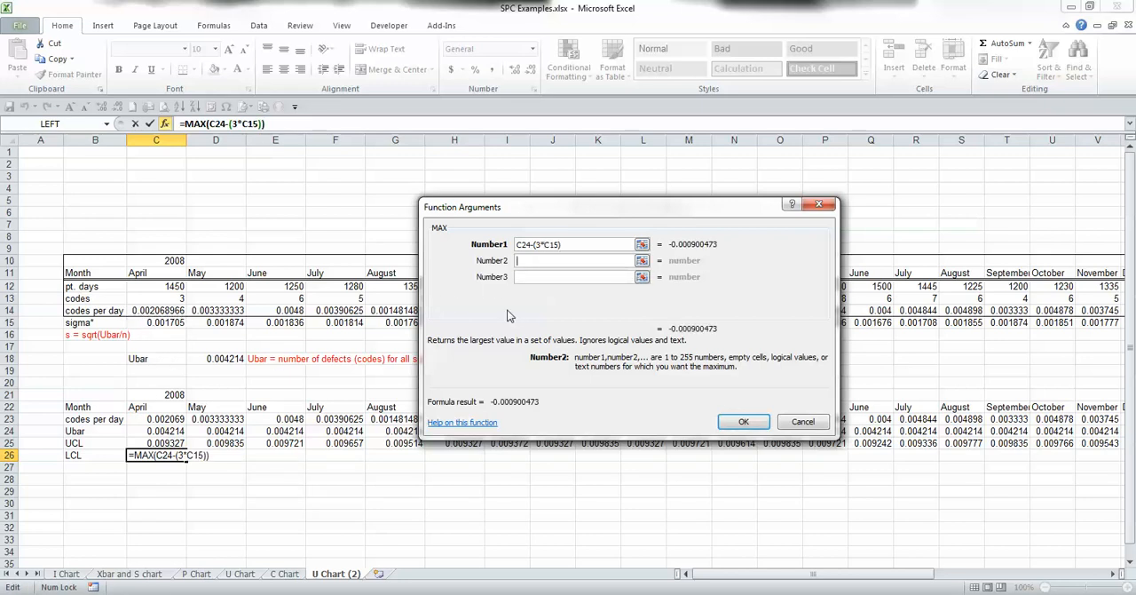
type("0")
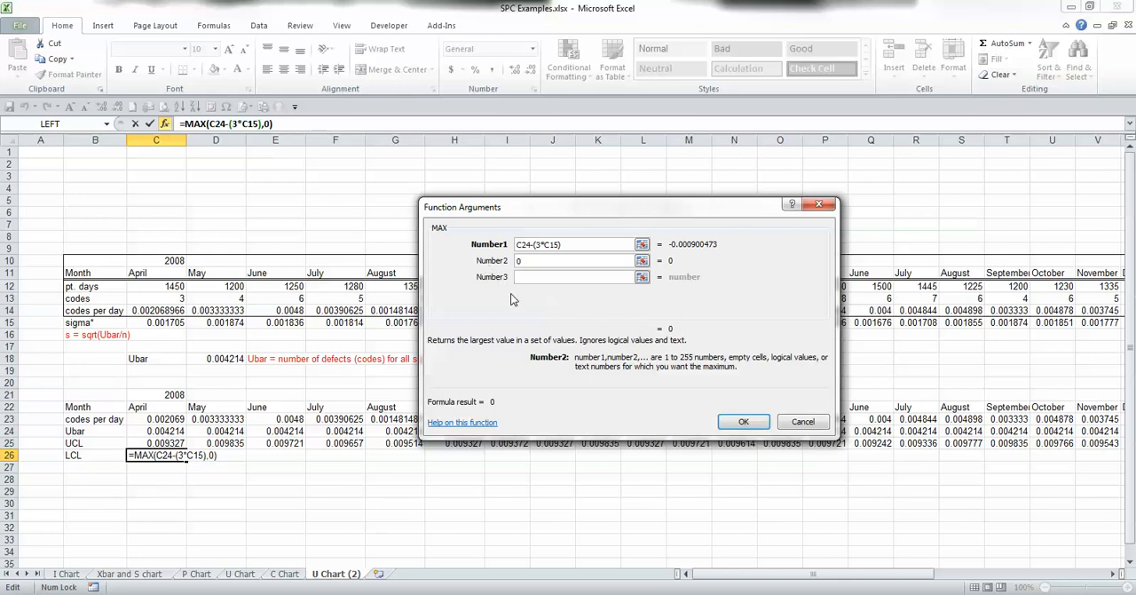
left_click(742, 423)
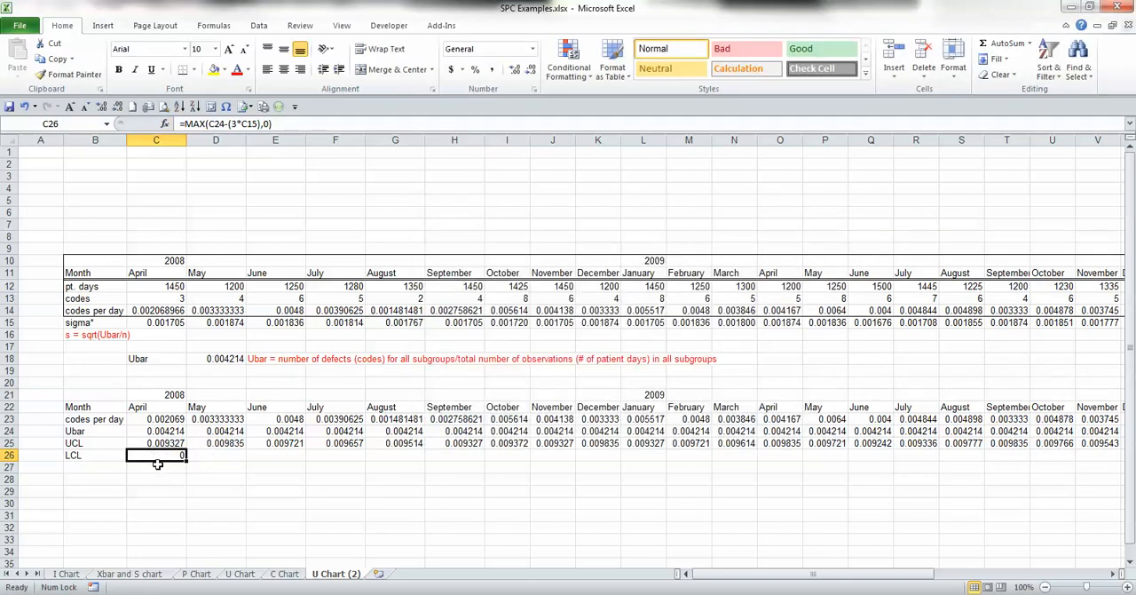
Step: Copy the April LCL formula from C26 to all remaining months, D26 through AO26
key("ctrl+c")
key("Right")
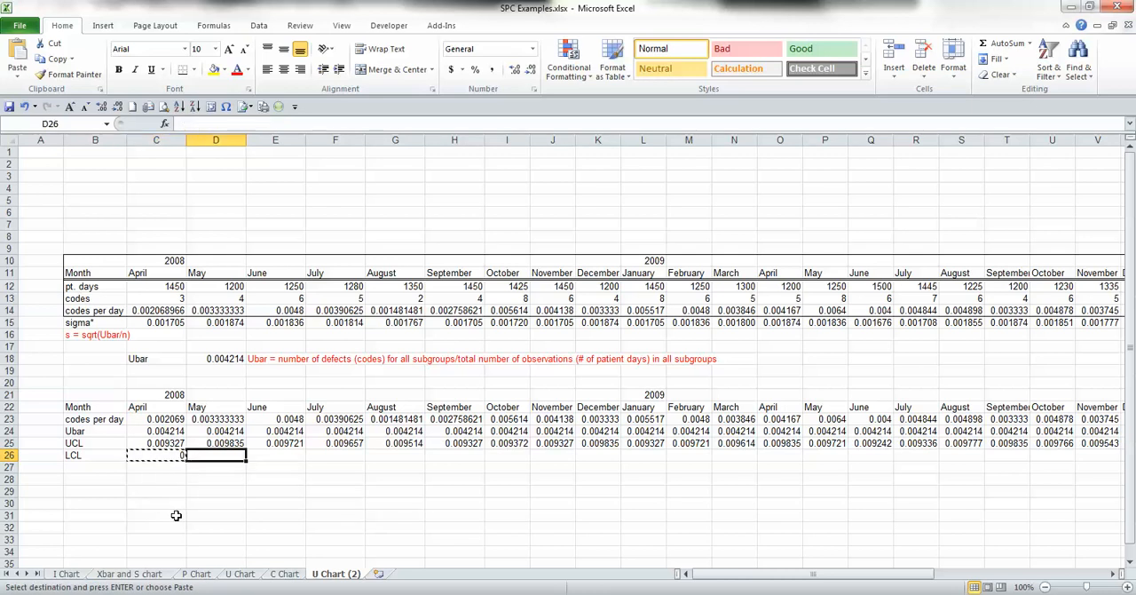
key("shift+Right")
key("shift+Right")
key("shift+Right")
key("shift+Right")
key("shift+Right")
key("shift+Right")
key("shift+Right")
key("shift+Right")
key("shift+Right")
key("shift+Right")
key("shift+Right")
key("shift+Right")
key("shift+Right")
key("shift+Right")
key("shift+Right")
key("shift+Right")
key("shift+Right")
key("shift+Right")
key("shift+Right")
key("shift+Right")
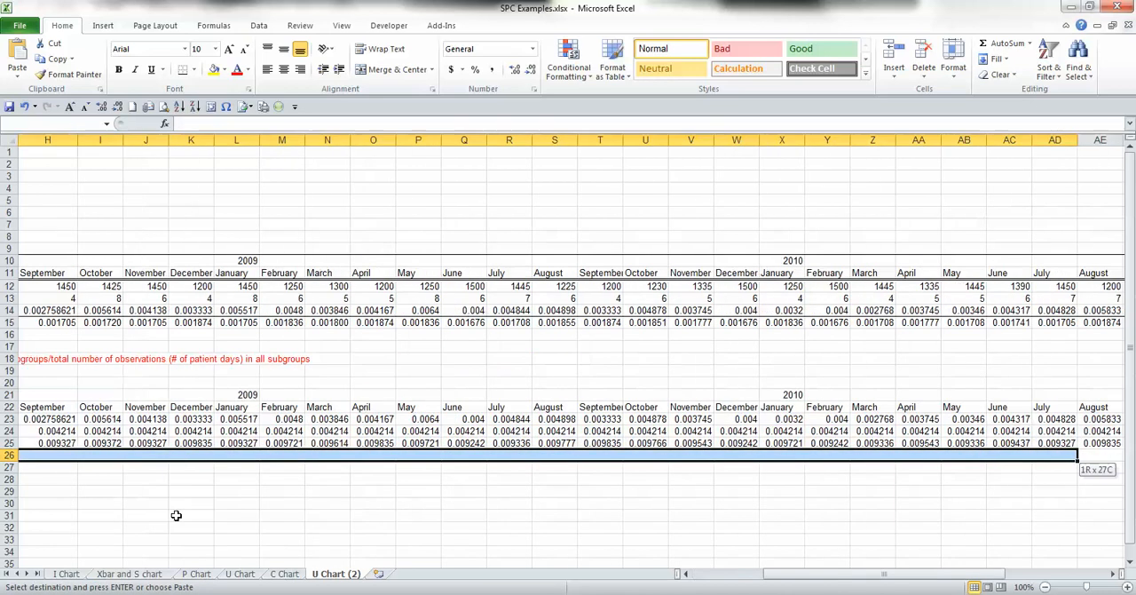
key("shift+Right")
key("shift+Right")
key("shift+Right")
key("shift+Right")
key("shift+Right")
key("shift+Right")
key("shift+Right")
key("shift+Right")
key("shift+Right")
key("shift+Right")
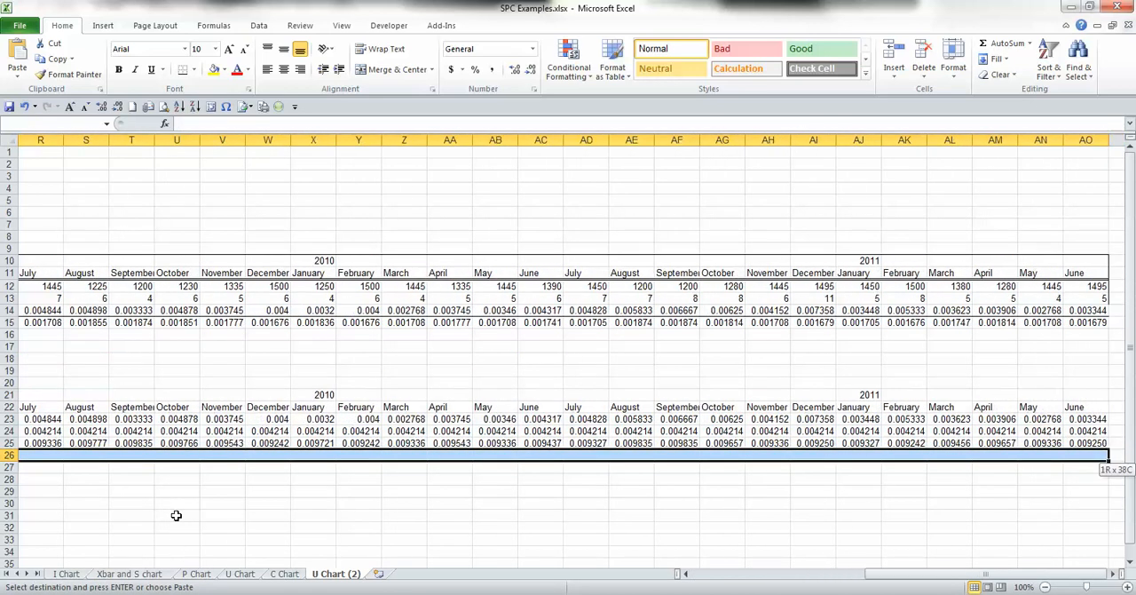
key("ctrl+v")
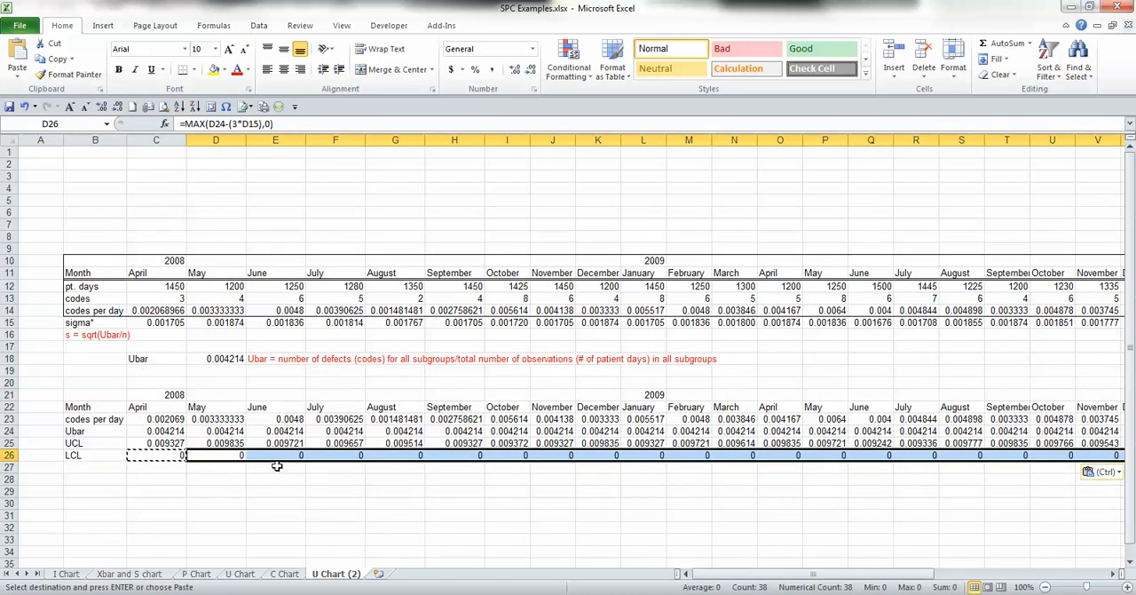
left_click(1115, 574)
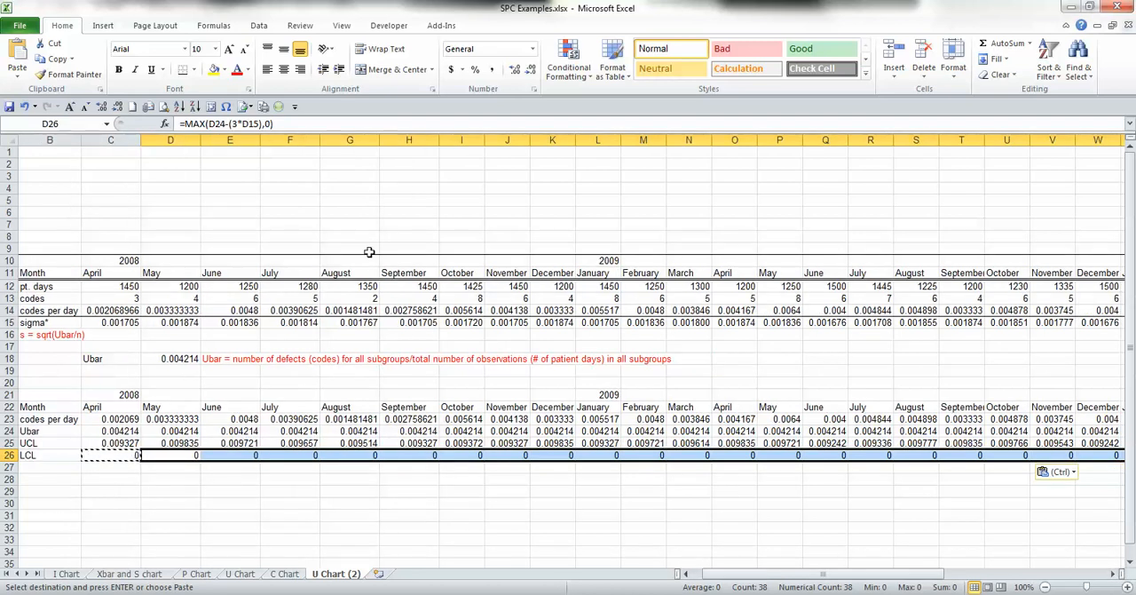